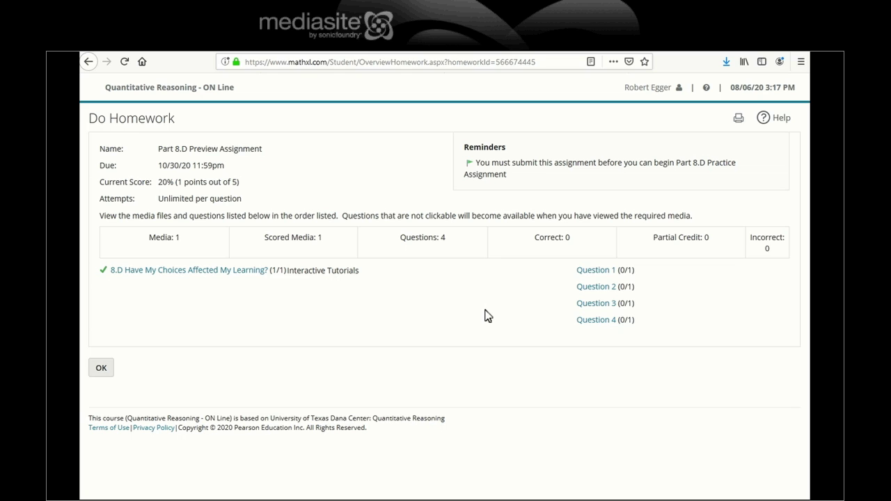
Open Question 1 and move its scatterplot window off the question text.
left_click(591, 272)
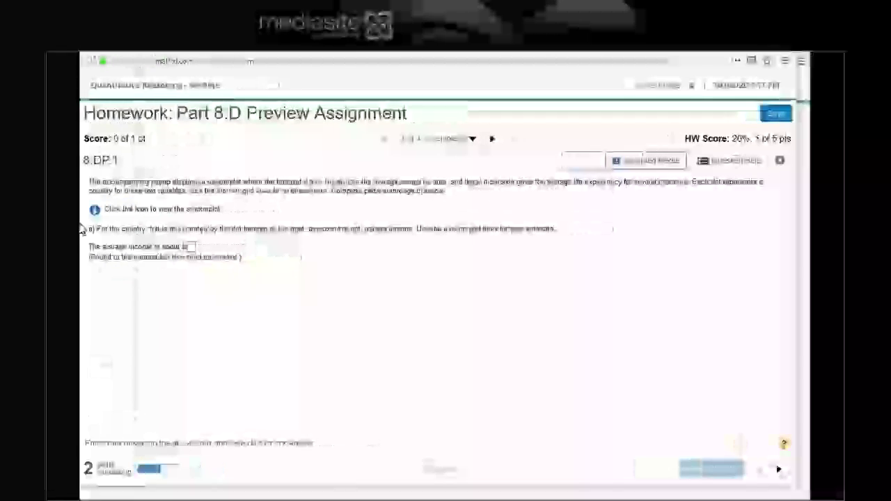
key("alt+Tab")
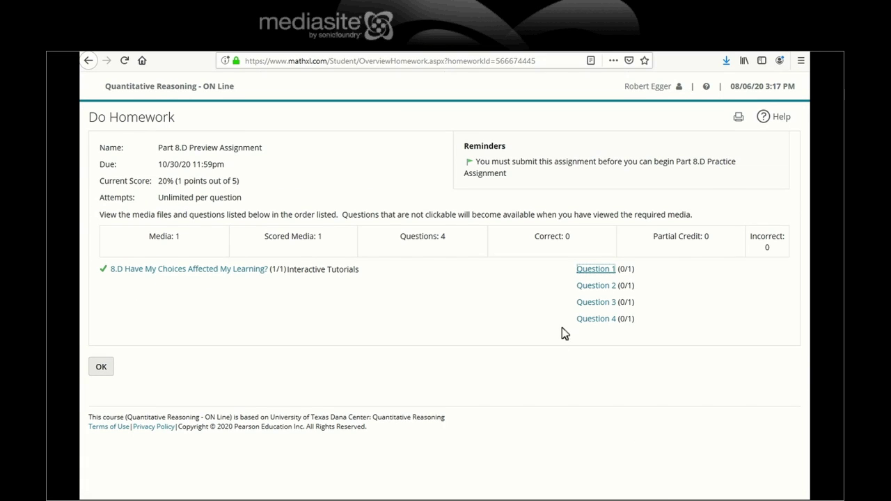
left_click(589, 271)
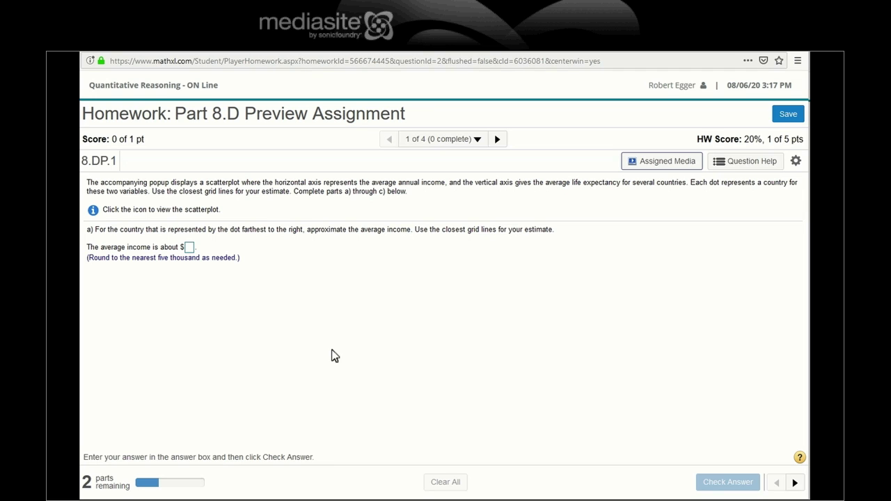
left_click(93, 210)
left_click_drag(418, 293, 509, 278)
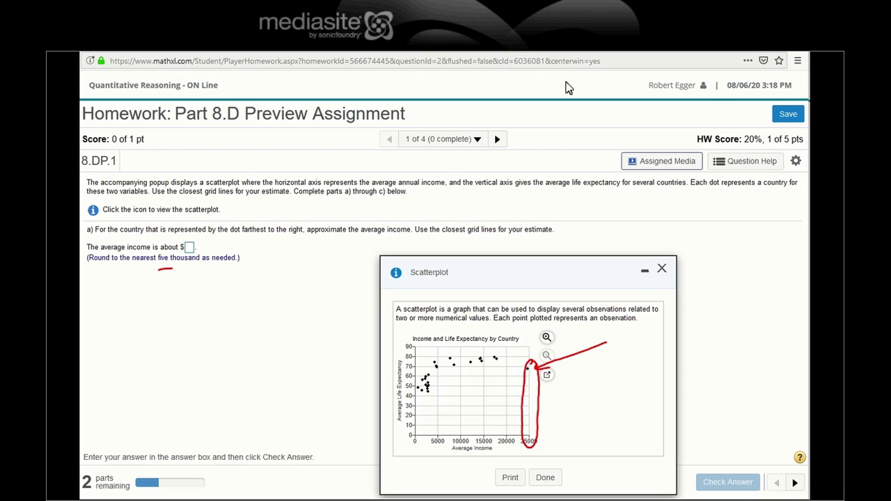
Enter 25,000 as the average income for part a and check it.
left_click(192, 252)
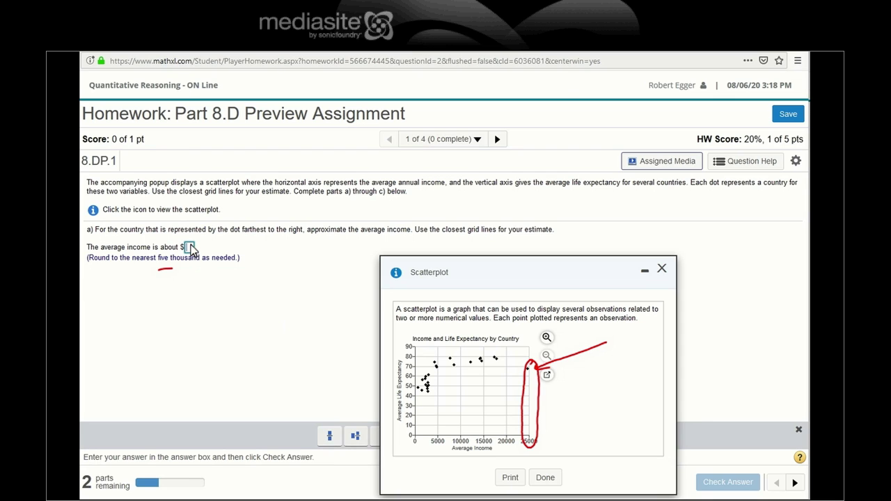
type("25")
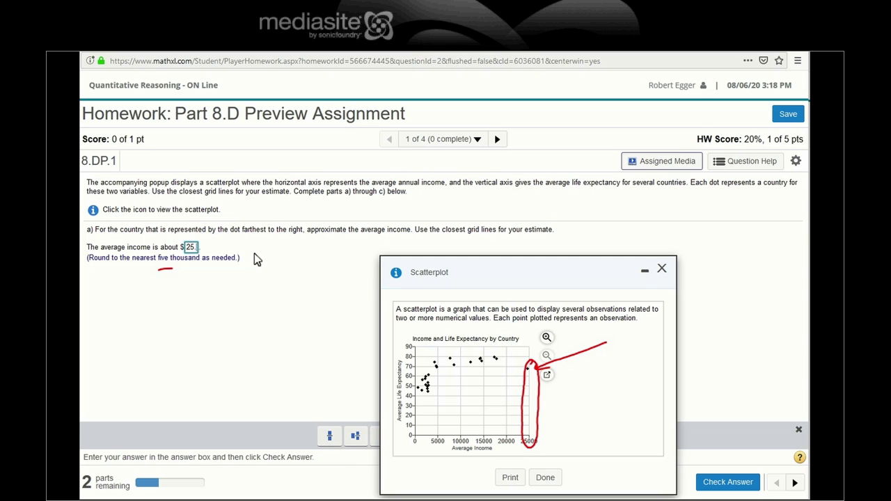
type(",000")
left_click(728, 486)
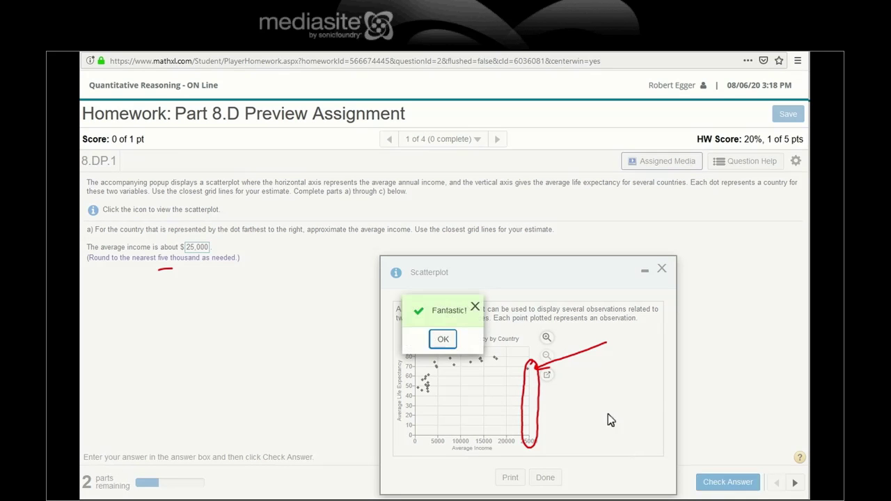
Dismiss the Fantastic! message, erase old ink, and mark the 70–80 year dots on the scatterplot.
left_click(442, 341)
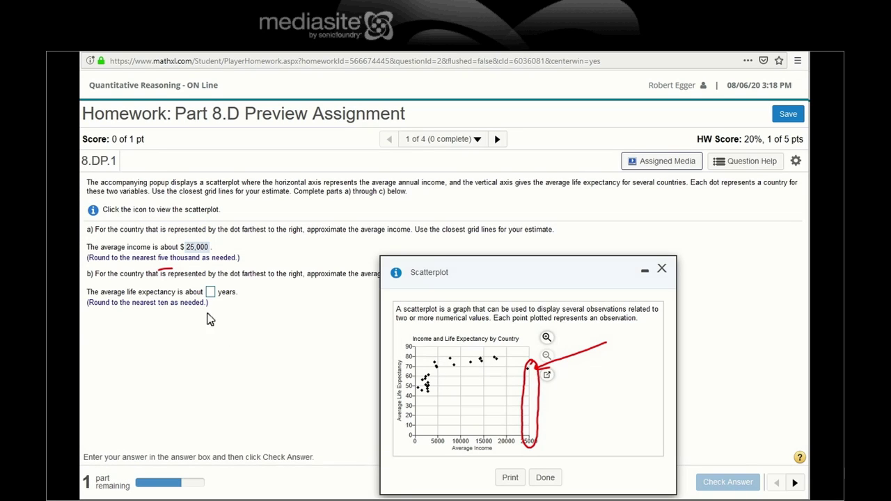
mouse_move(513, 272)
left_mouse_down()
mouse_move(591, 243)
mouse_move(666, 269)
mouse_move(731, 232)
mouse_move(613, 298)
mouse_move(584, 298)
left_mouse_up()
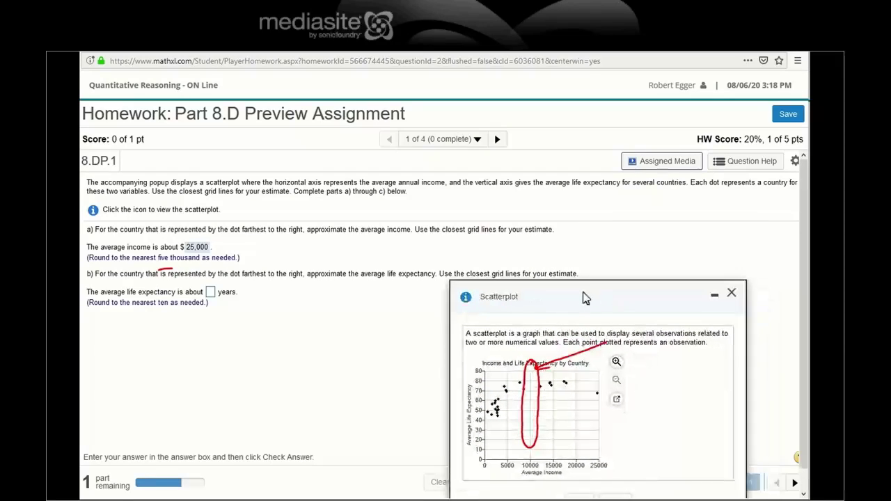
left_click(744, 57)
left_click(696, 74)
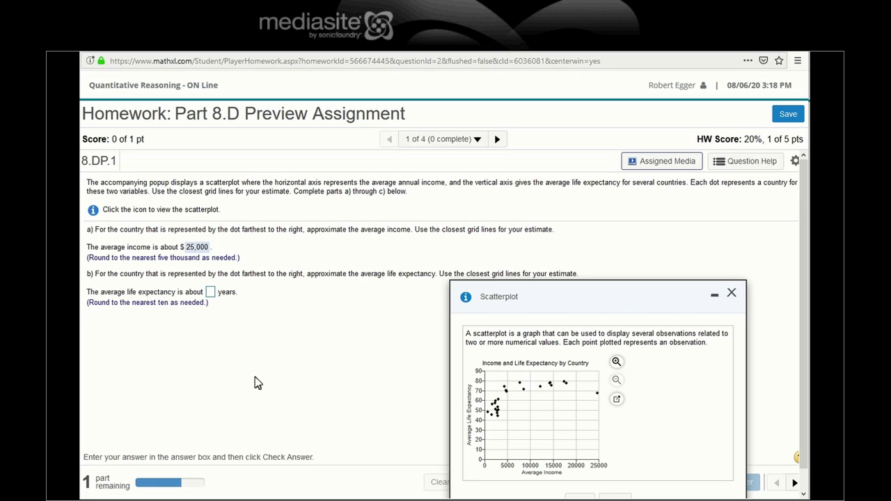
mouse_move(668, 367)
left_mouse_down()
mouse_move(604, 391)
mouse_move(618, 391)
left_mouse_up()
left_click_drag(156, 310, 164, 310)
left_click_drag(480, 398, 488, 395)
mouse_move(592, 384)
left_mouse_down()
mouse_move(508, 382)
mouse_move(542, 402)
mouse_move(605, 388)
left_mouse_up()
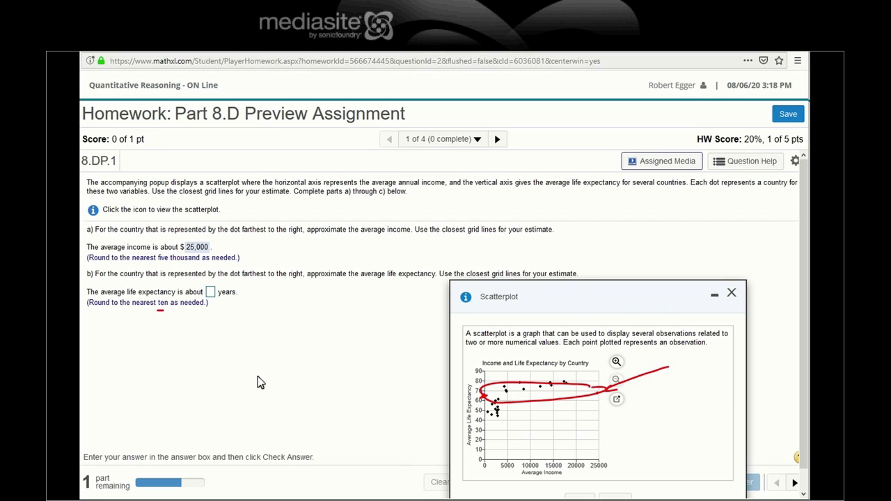
Enter 70 years as the average life expectancy, check it, and dismiss Well done!
left_click(210, 292)
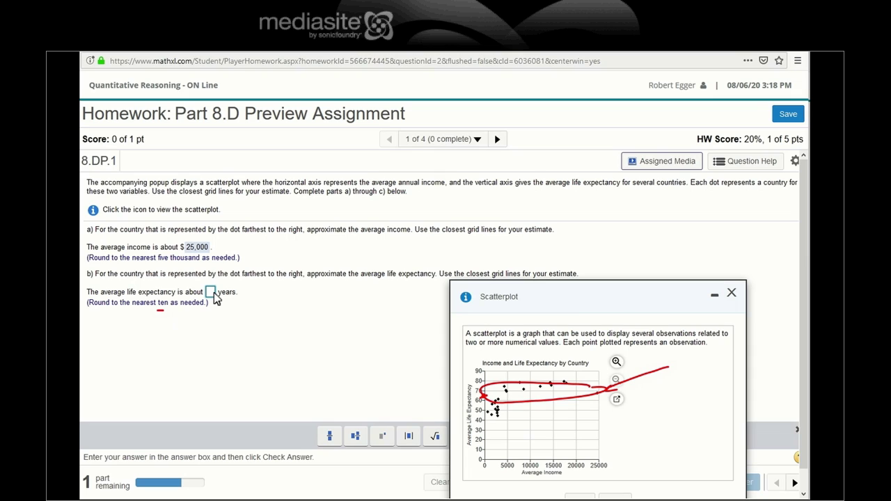
type("70")
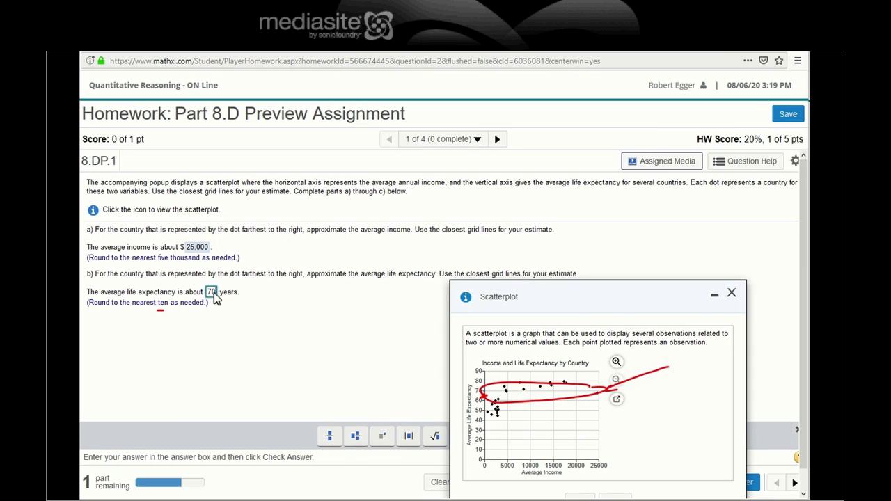
left_click(734, 56)
left_click(709, 61)
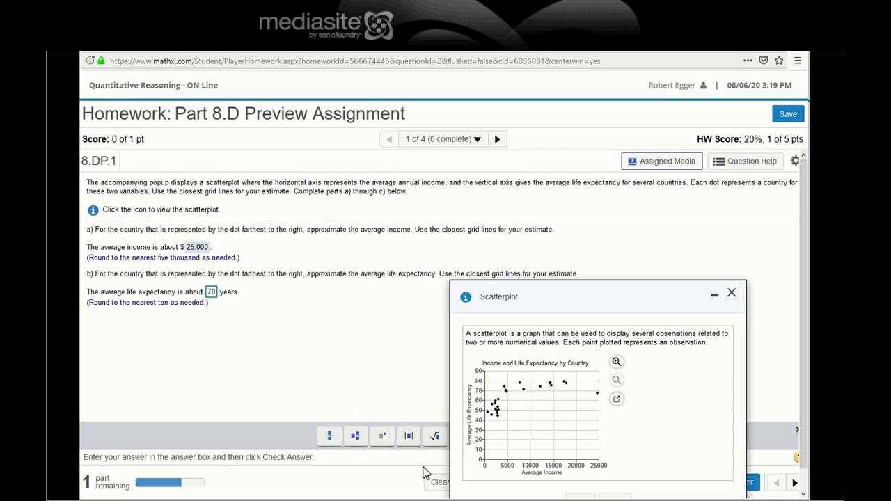
left_click_drag(641, 299, 654, 215)
left_click(718, 484)
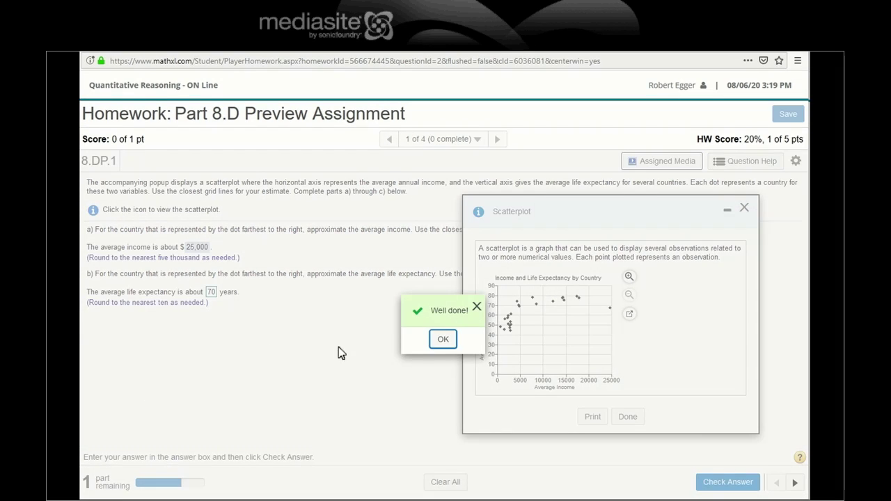
left_click(443, 340)
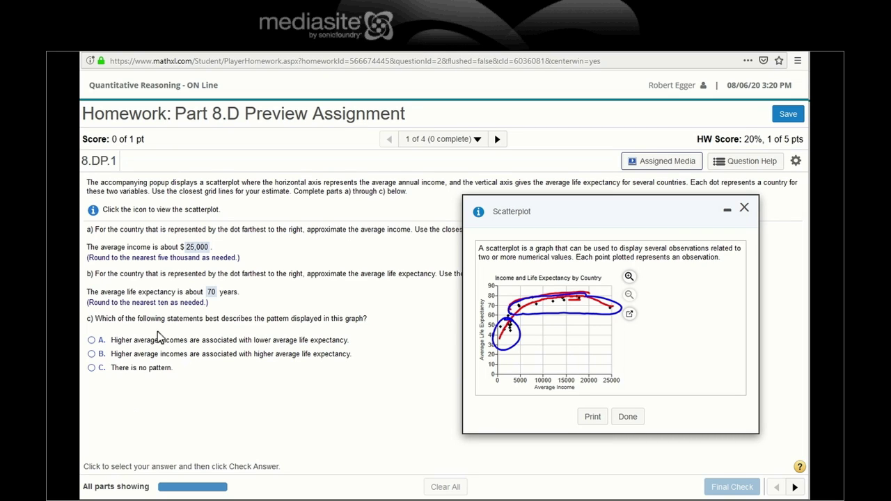
Choose option B (higher income, higher life expectancy) and submit with Final Check.
left_click(93, 355)
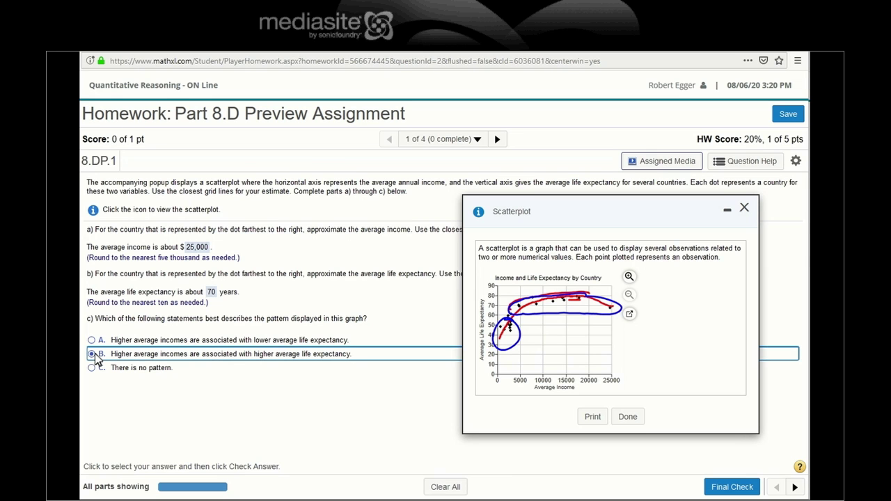
left_click(734, 488)
Go to question 8.DP.2, clear the ink, and enter 2.7 as the part a slope.
left_click(440, 341)
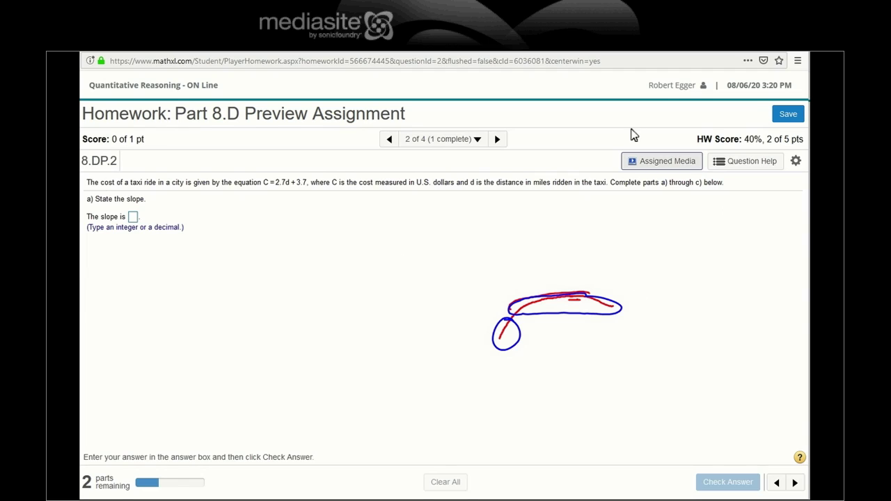
right_click(735, 54)
left_click(692, 62)
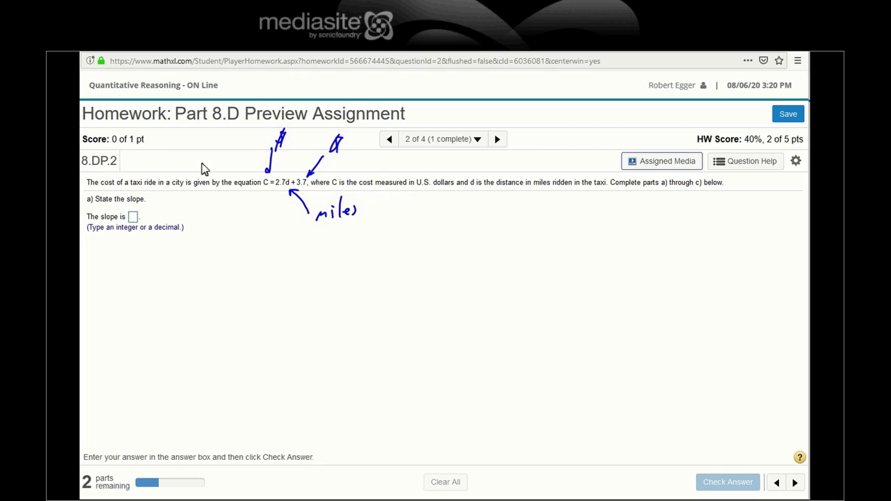
left_click(132, 218)
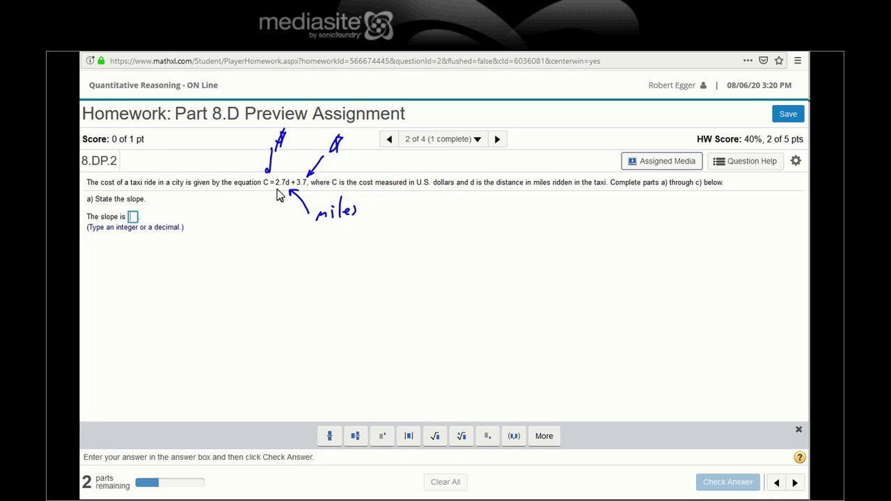
type("2.7")
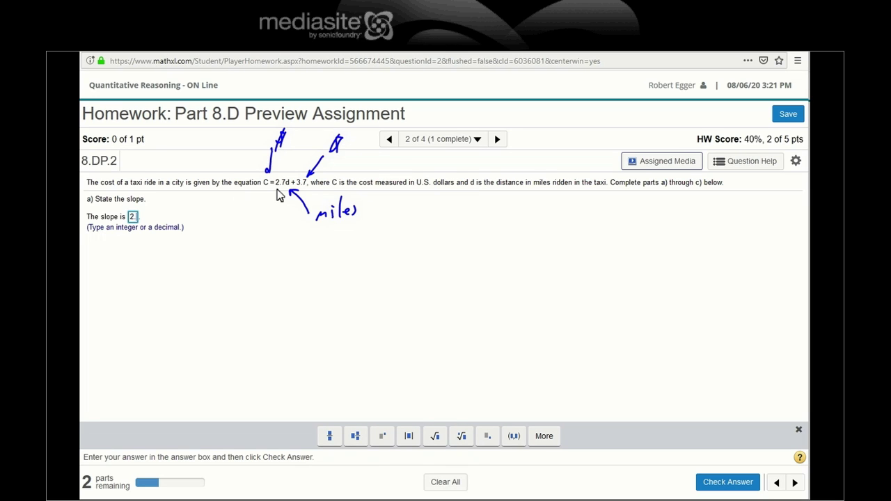
left_click(723, 480)
left_click(445, 335)
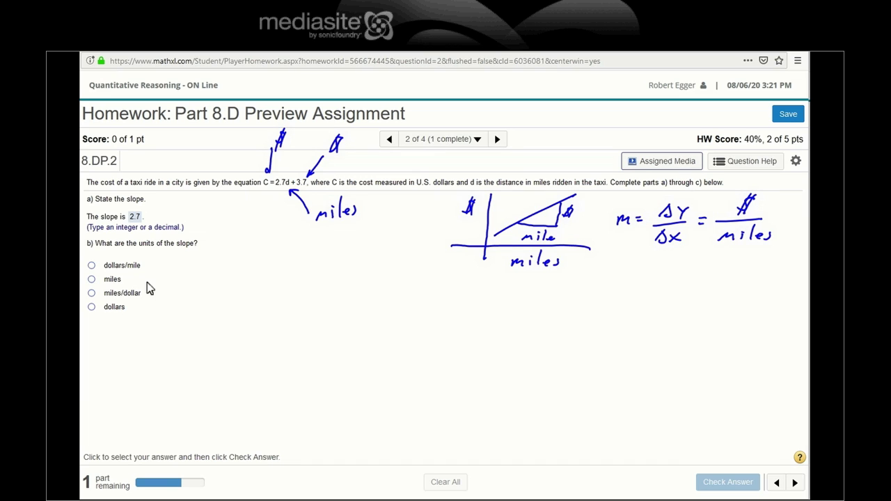
Select dollars/mile as the slope's units and check the answer.
left_click(91, 267)
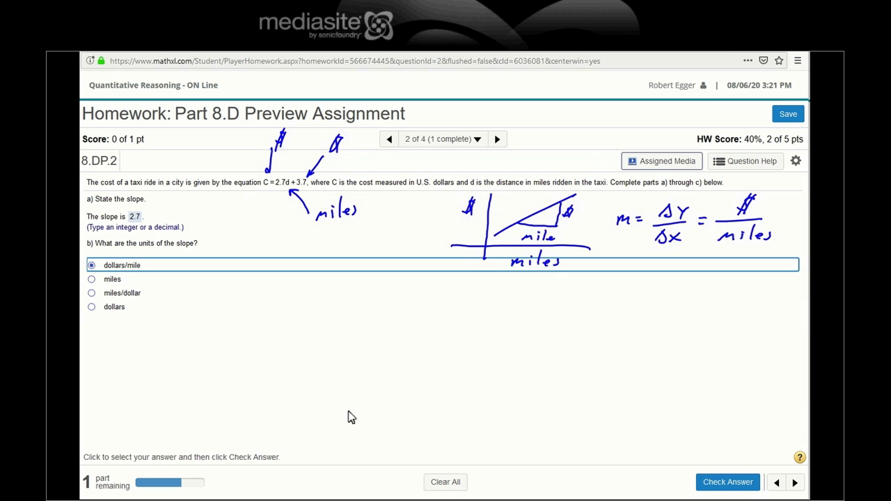
left_click(735, 483)
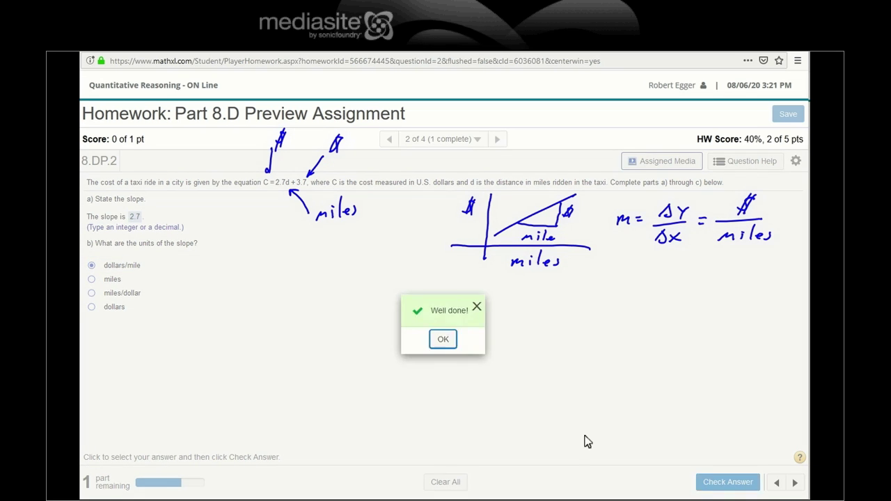
Choose the charge-per-mile interpretation with 2 in its box, submit, and advance to 8.DP.3.
left_click(446, 344)
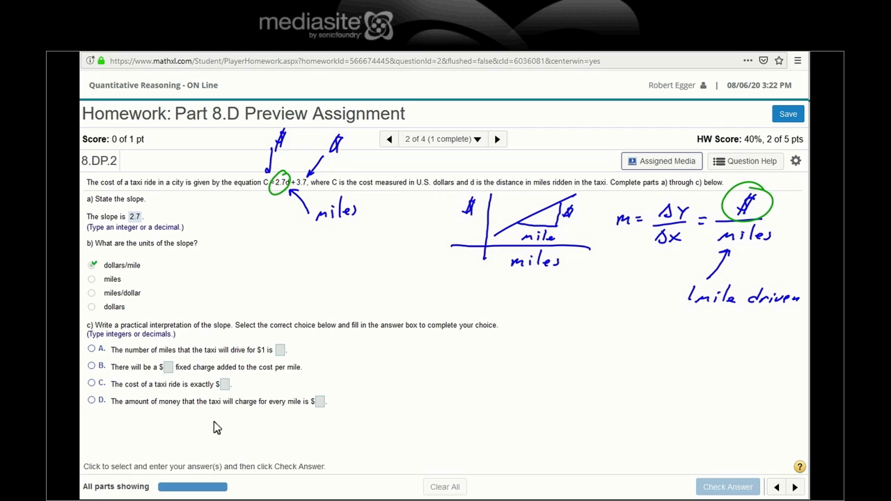
left_click(320, 402)
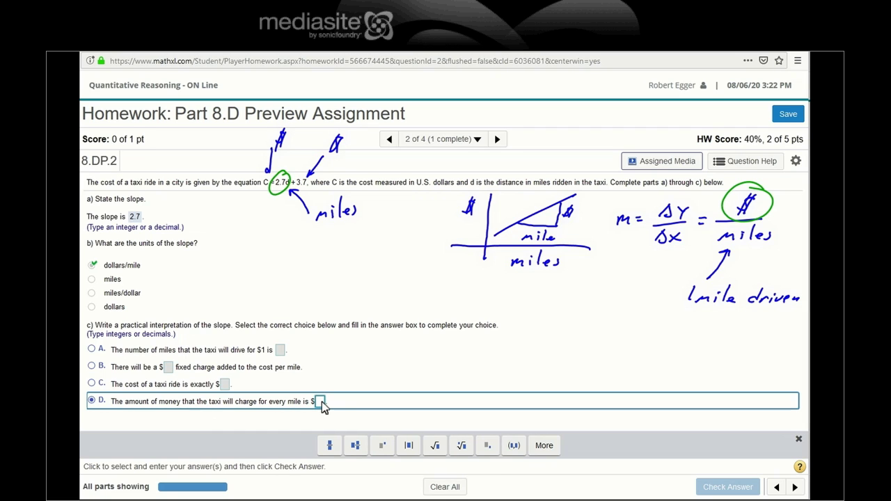
type("2.7")
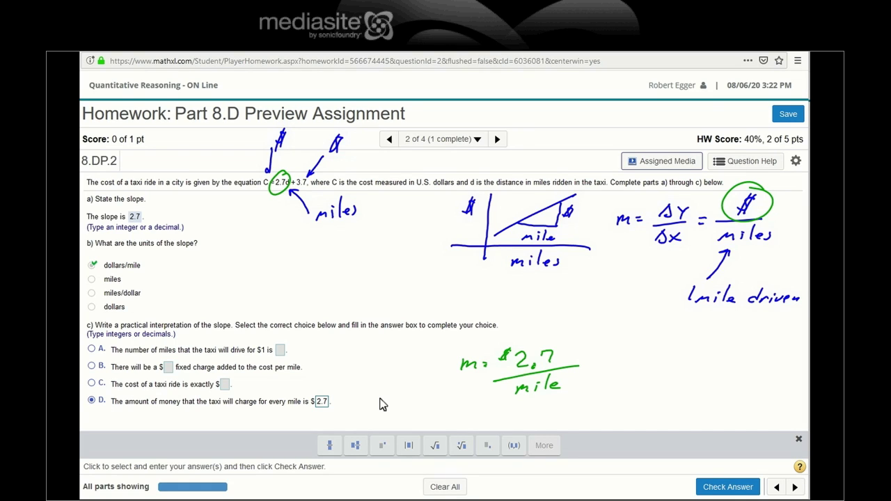
left_click(745, 485)
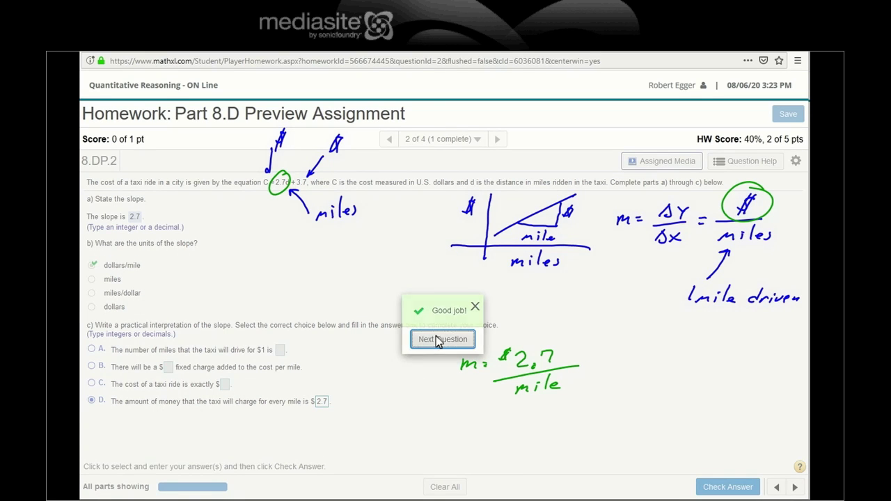
left_click(435, 335)
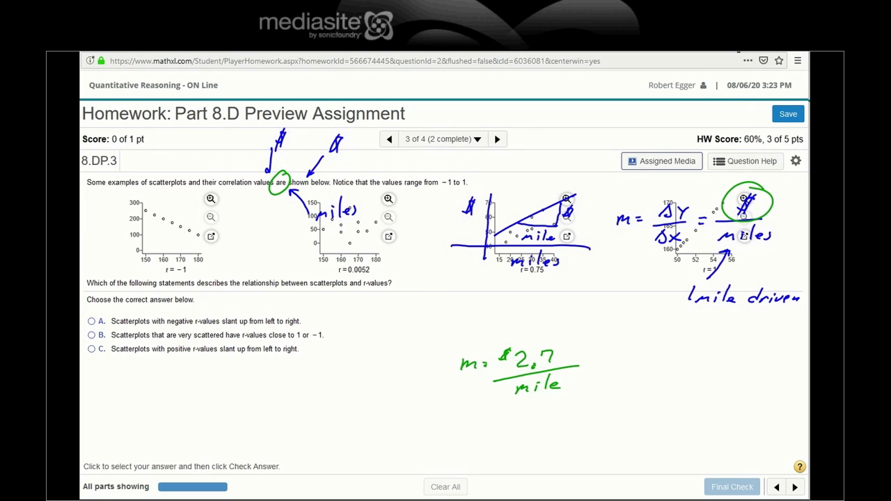
Clear the ink, pick option C (positive r-values slant up), Final Check, and advance to 8.DP.4.
left_click(737, 52)
left_click(696, 61)
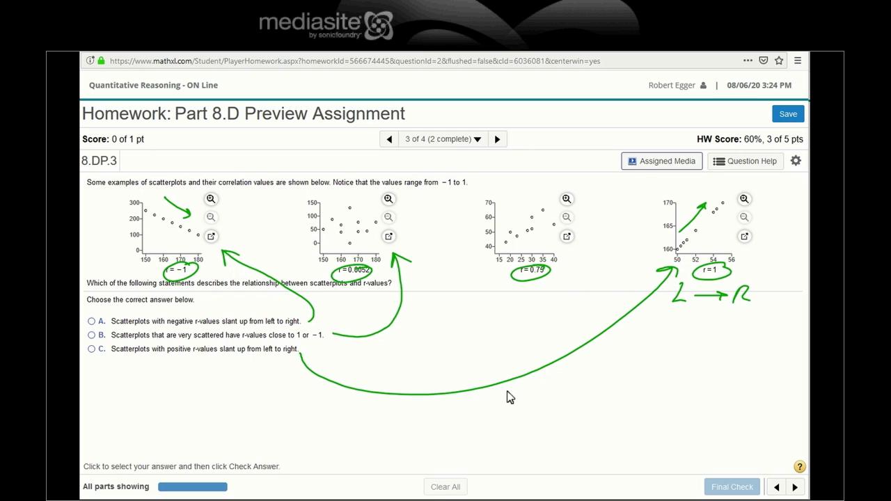
left_click(92, 349)
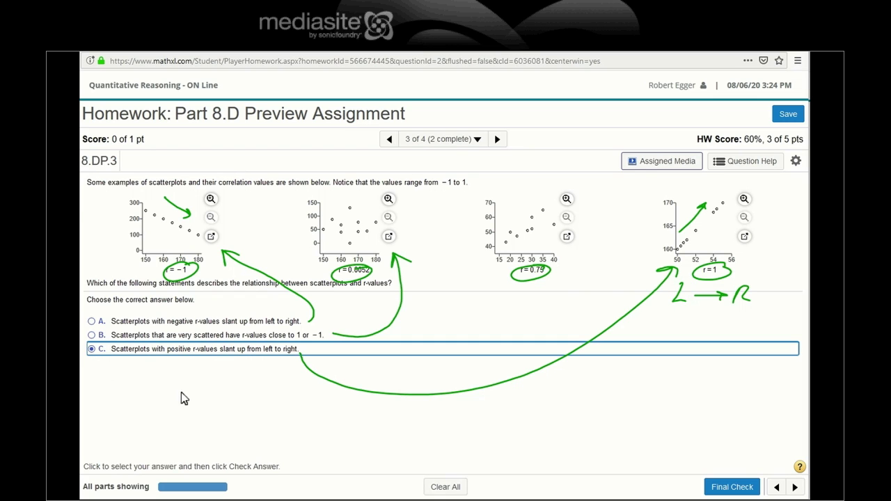
left_click(733, 487)
left_click(439, 339)
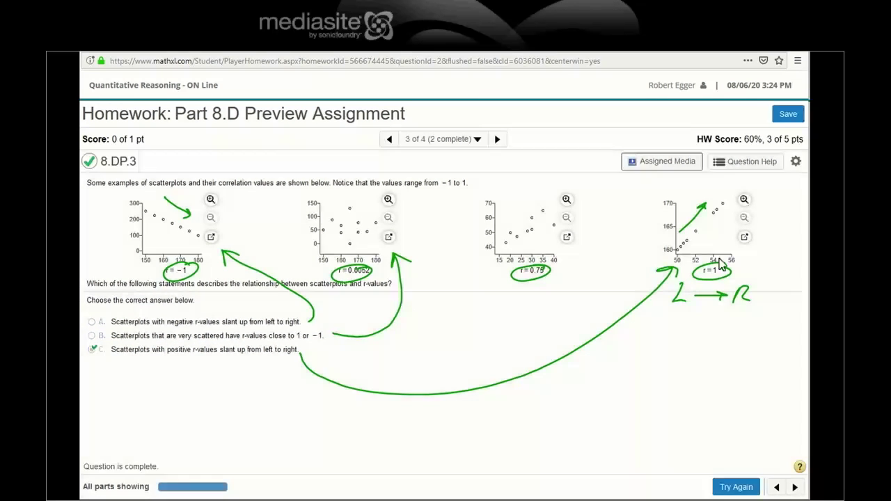
left_click(733, 52)
Clear the ink and display the Carbon Dioxide and Temperature Data table.
left_click(689, 62)
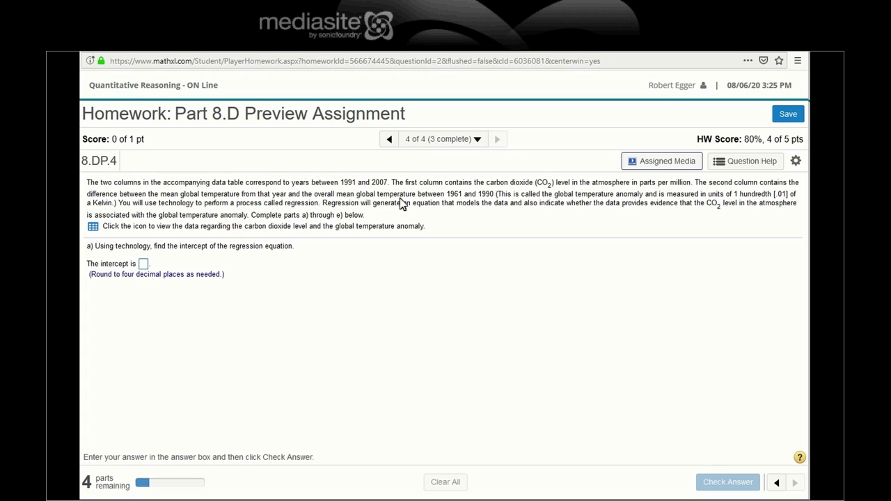
left_click(93, 227)
left_click_drag(490, 294, 638, 229)
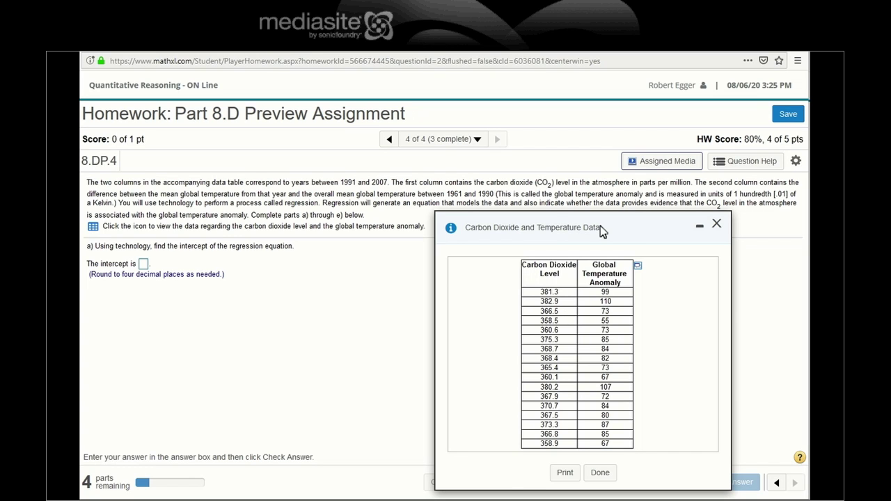
Open the data table in Excel and close the old spreadsheet window.
mouse_move(441, 499)
left_click(637, 268)
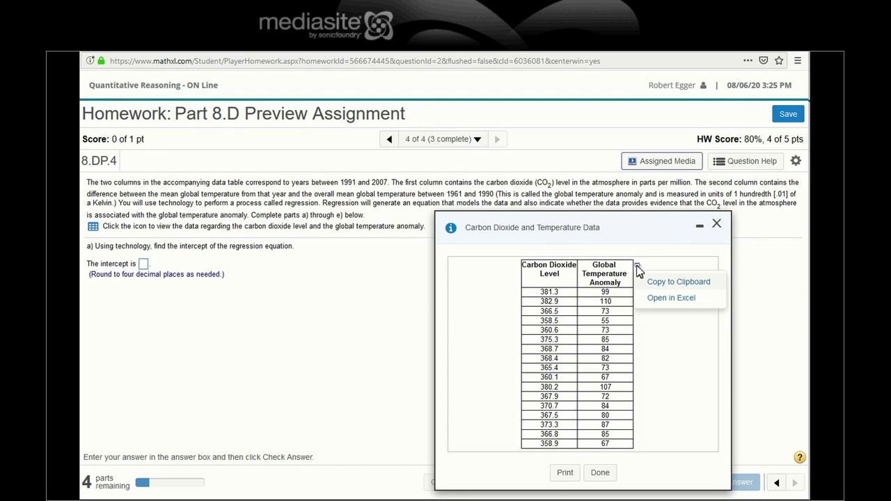
left_click(674, 299)
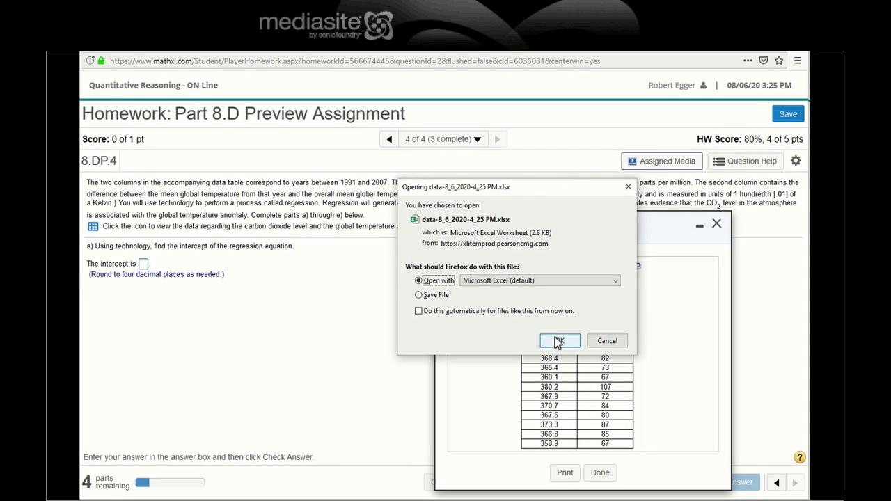
key("Return")
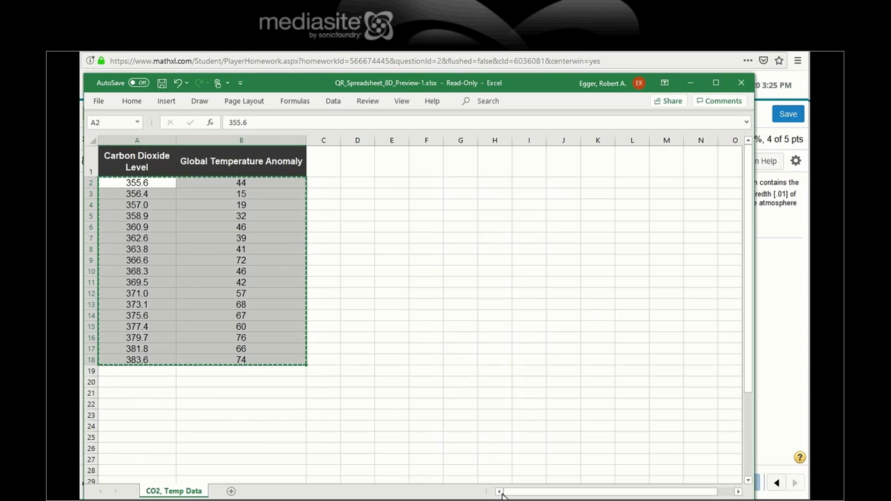
left_click(741, 82)
Close the old spreadsheet with Don't Save after backing out of the save prompts.
left_click(470, 294)
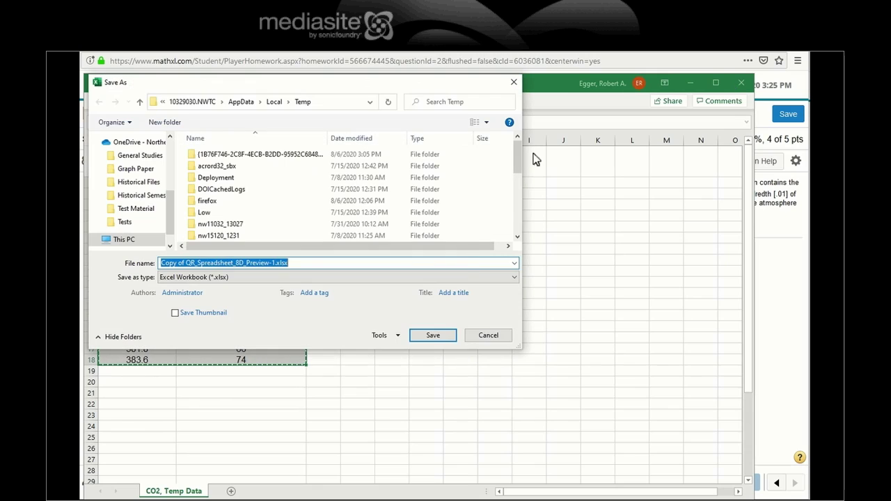
left_click(441, 340)
left_click(751, 80)
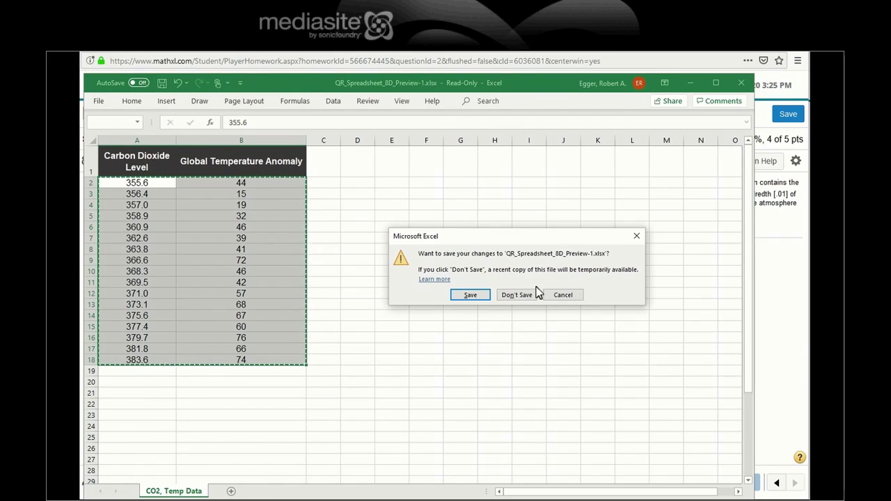
left_click(561, 294)
left_click(742, 87)
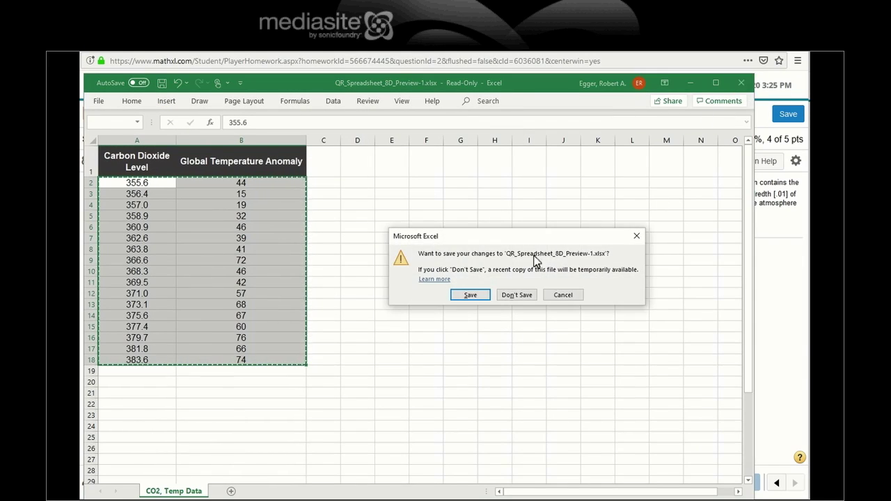
left_click(518, 298)
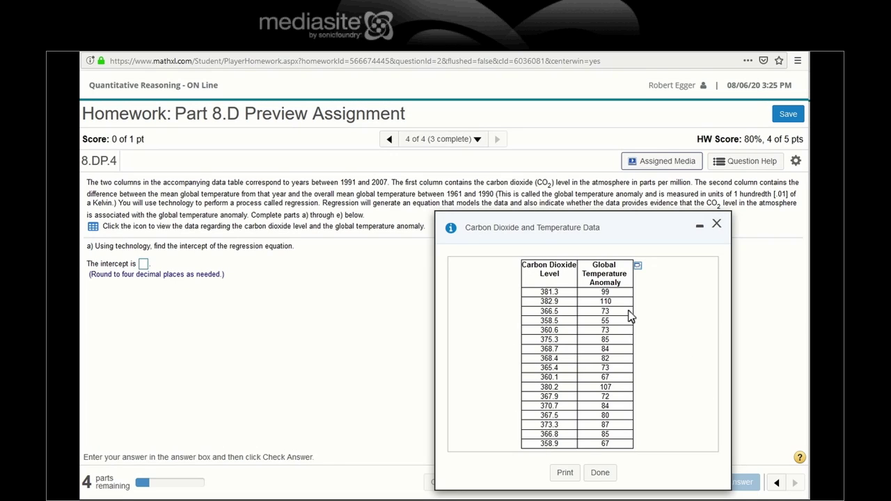
Reopen the data table in Excel and enable editing of the new workbook.
left_click(637, 267)
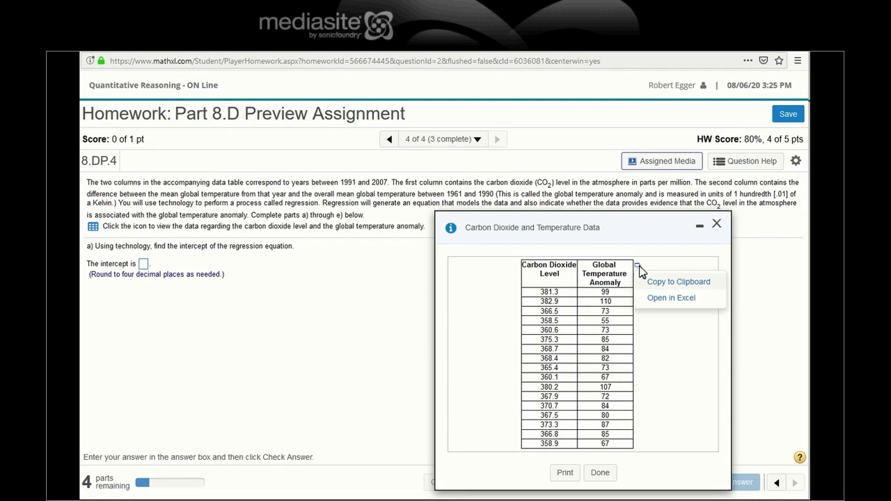
left_click(668, 301)
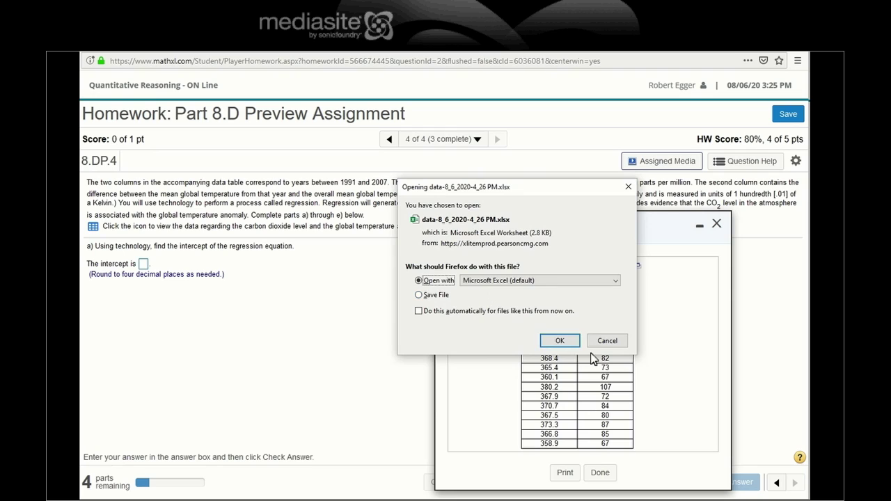
left_click(561, 340)
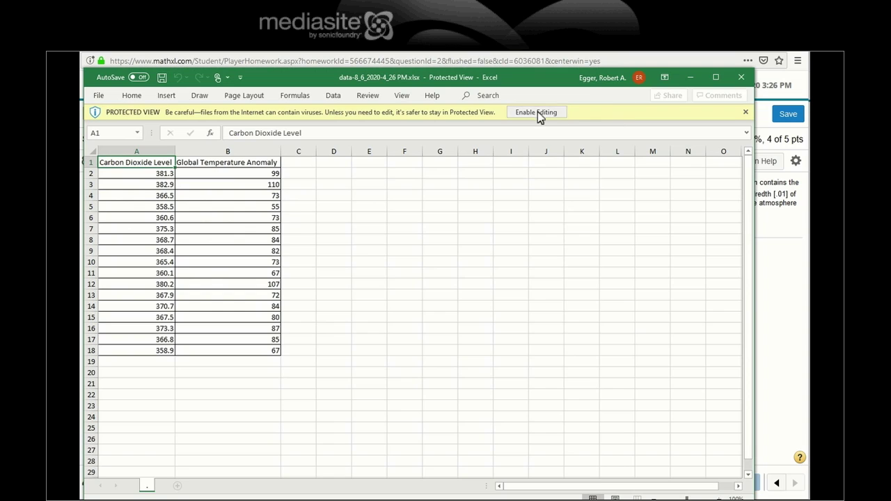
left_click(537, 112)
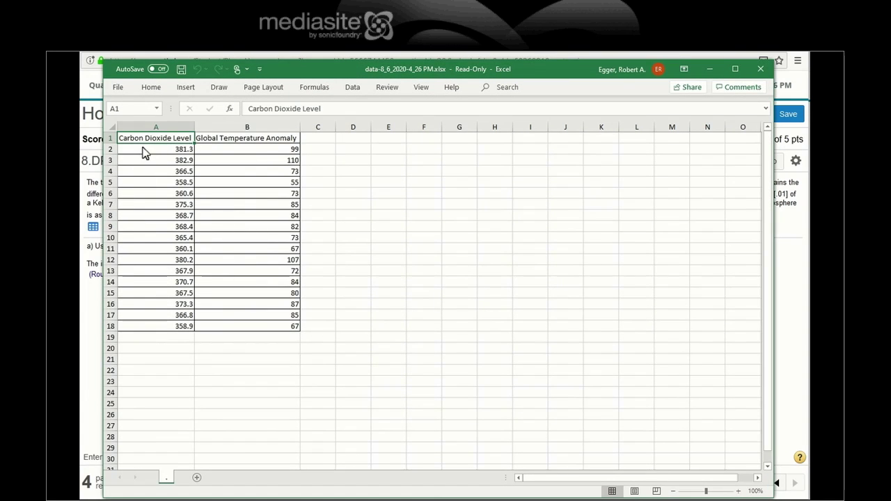
Cut the CO2 and temperature values in A2:B18 and bring up the Alcula calculator.
left_click_drag(146, 150, 248, 327)
right_click(248, 161)
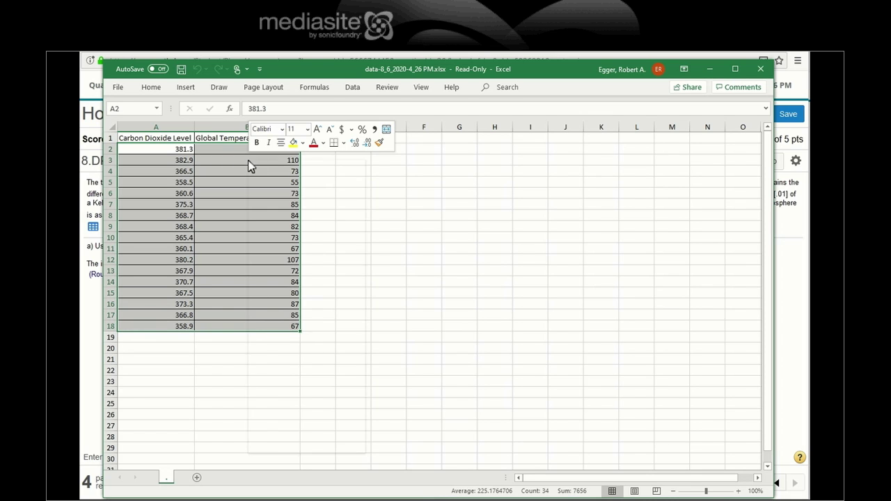
left_click(275, 169)
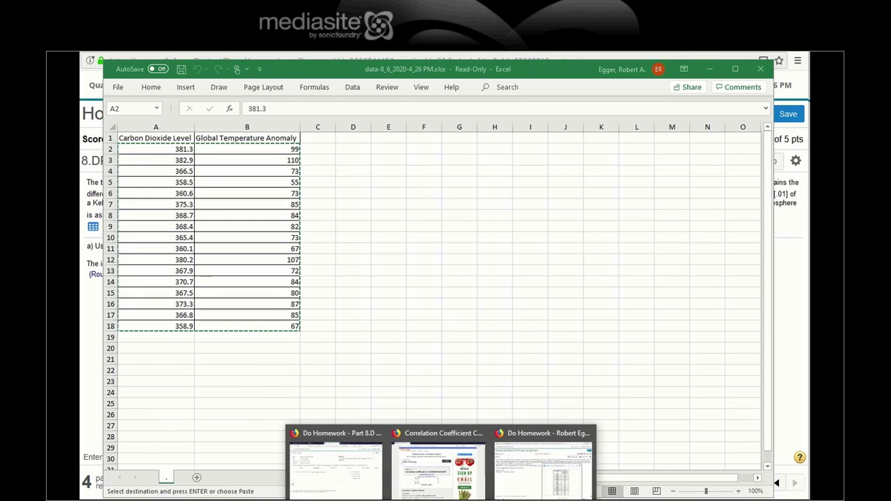
left_click(440, 485)
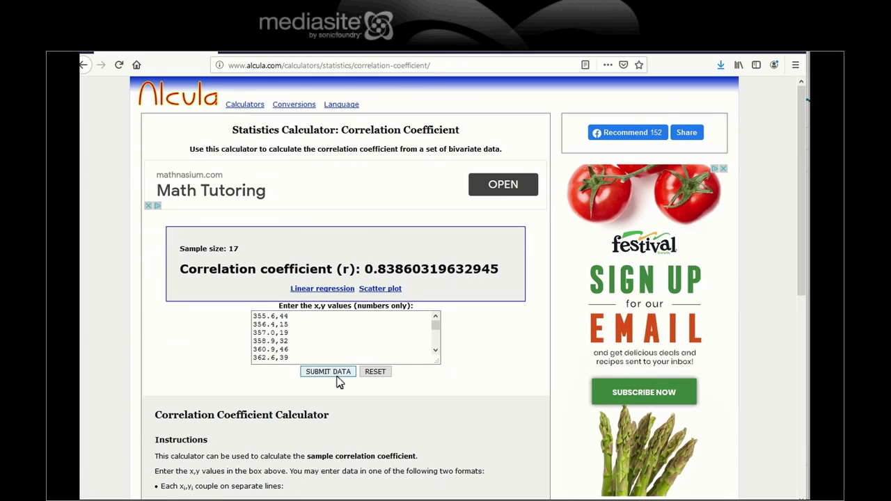
Reset Alcula's correlation calculator, paste the 17 x,y pairs and get r = 0.93834966118222.
left_click(375, 371)
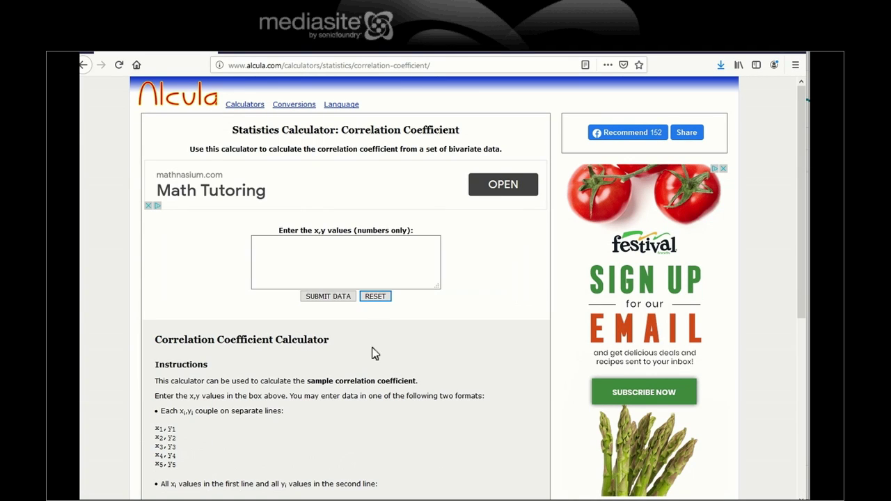
left_click(279, 248)
right_click(279, 248)
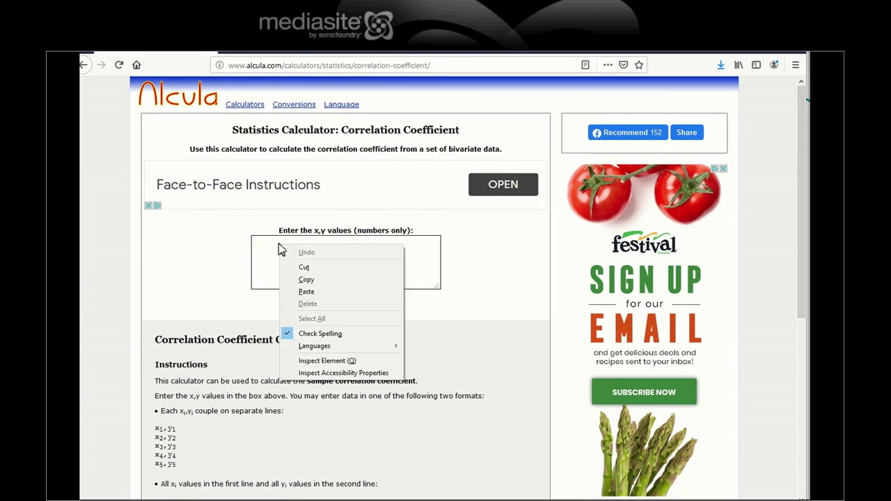
left_click(307, 292)
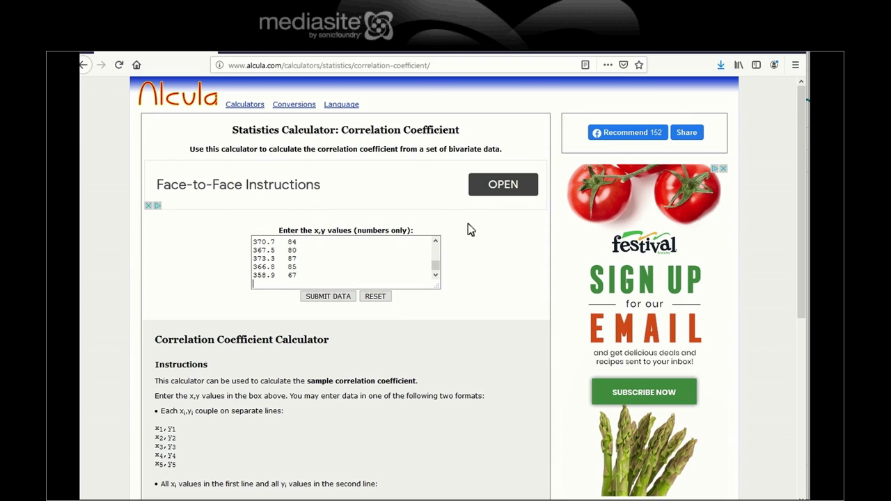
left_click(328, 296)
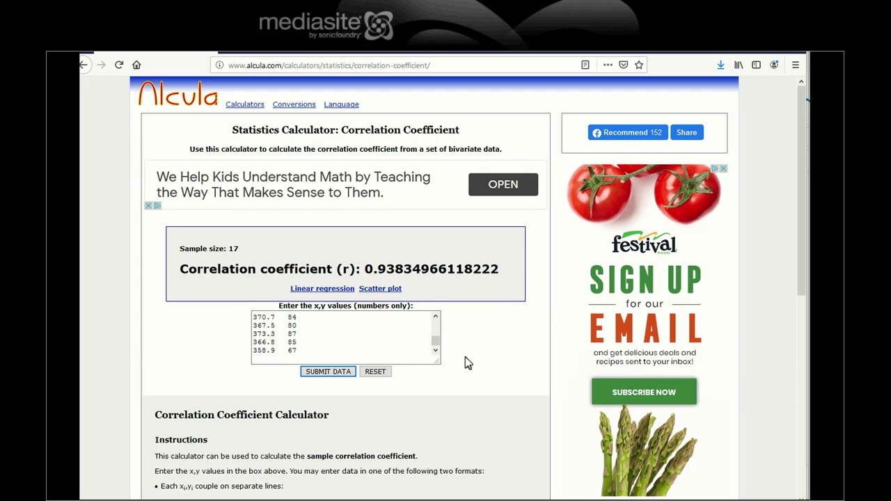
scroll(463, 361, "down", 4)
scroll(452, 334, "up", 3)
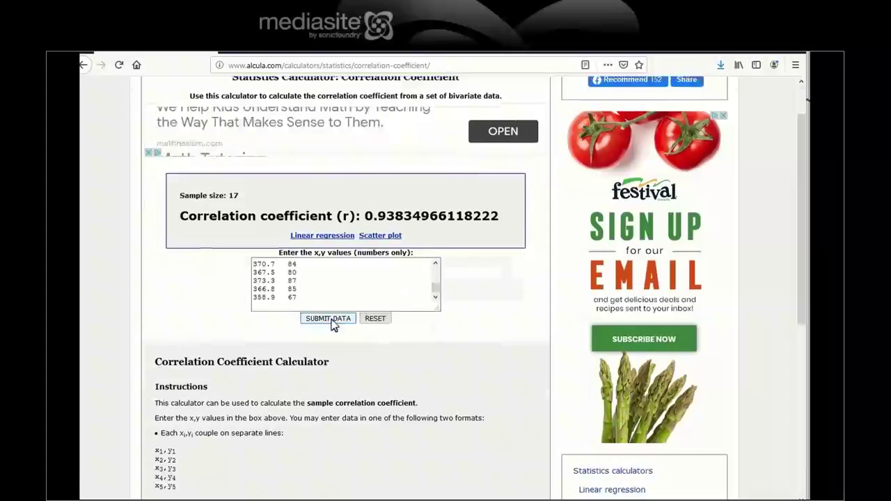
scroll(332, 325, "up", 1)
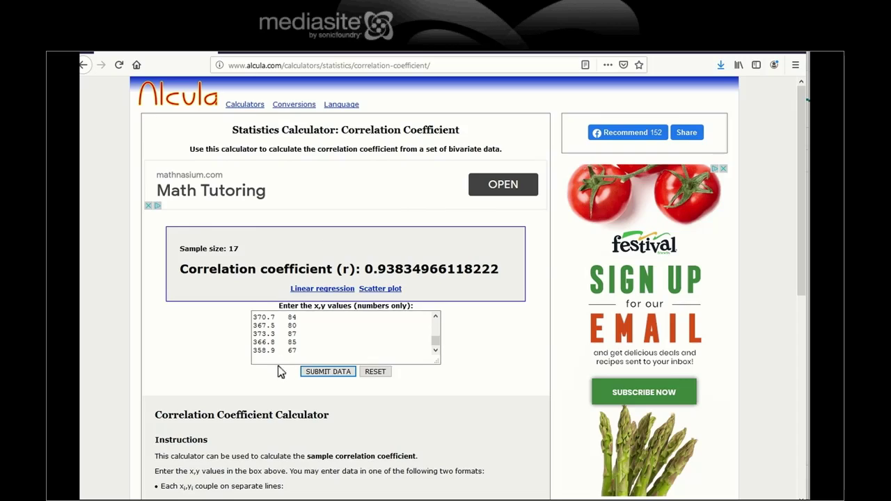
scroll(277, 371, "down", 6)
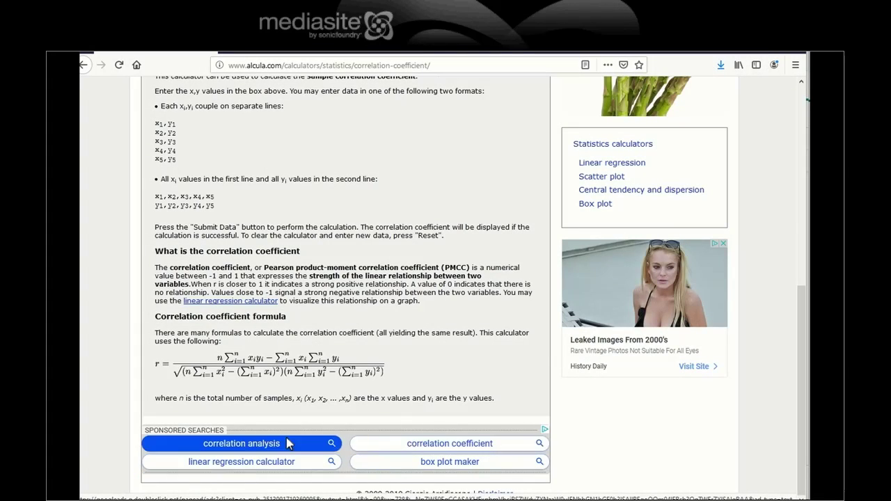
Open Alcula's Linear Regression calculator and clear its previous data.
left_click(256, 462)
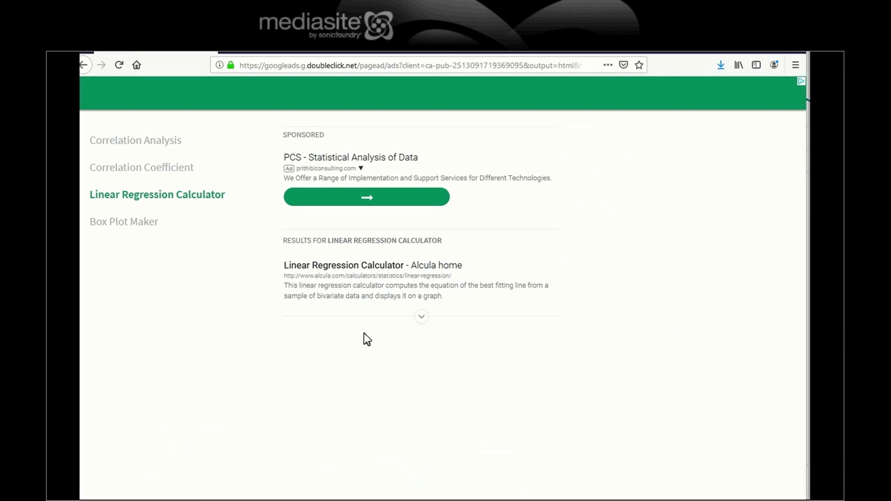
left_click(83, 65)
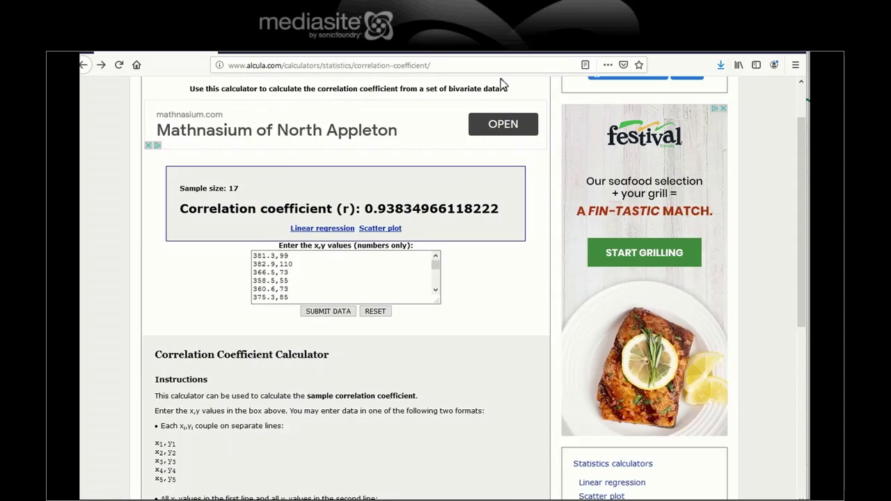
left_click(85, 64)
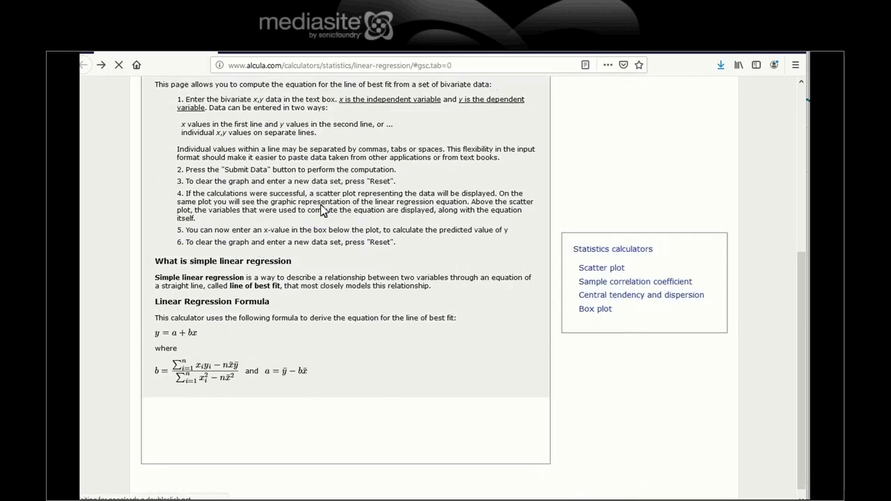
scroll(341, 282, "down", 3)
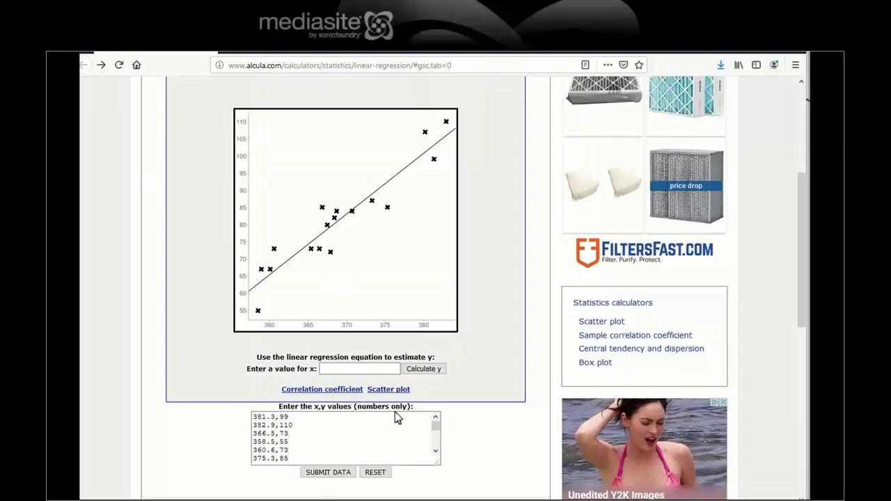
left_click(371, 475)
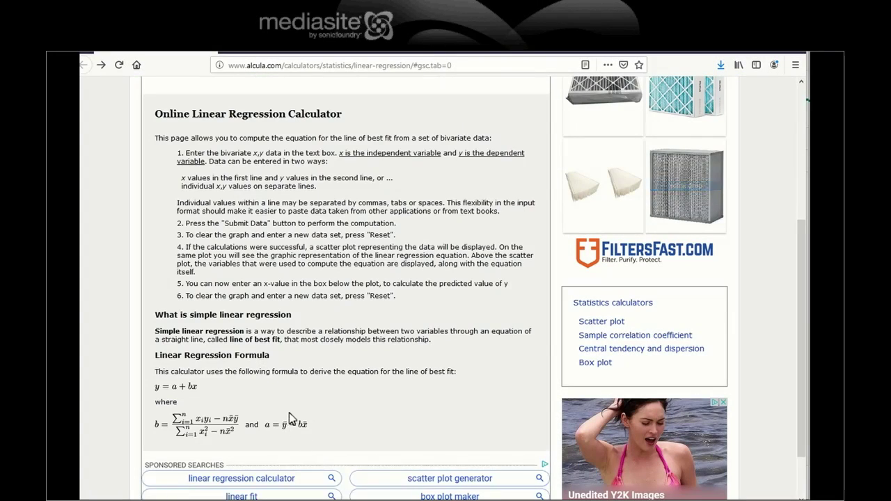
Paste the 17 pairs to get slope 1.7675352877306, then return to the correlation result.
scroll(291, 417, "up", 3)
right_click(279, 243)
left_click(300, 288)
left_click(321, 299)
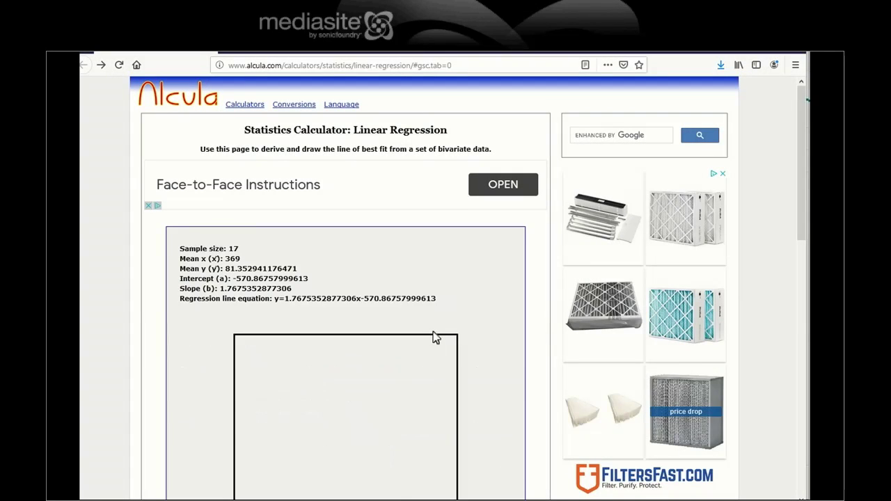
scroll(459, 341, "down", 3)
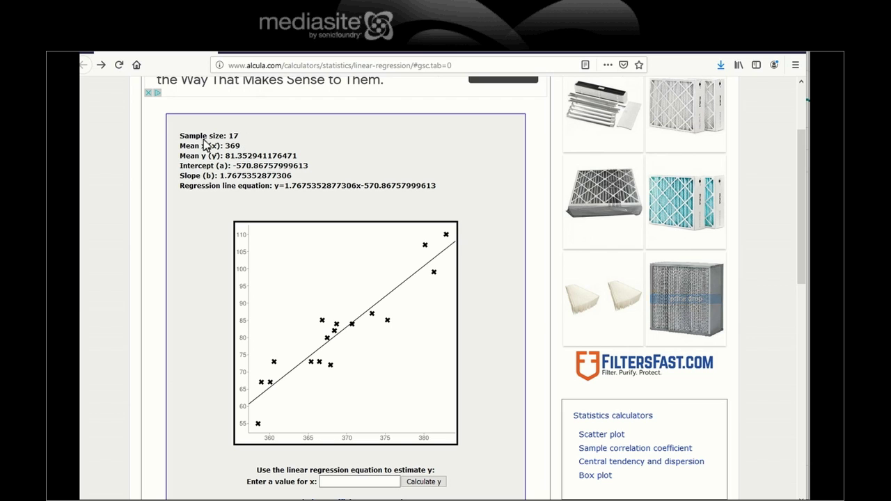
scroll(259, 416, "down", 3)
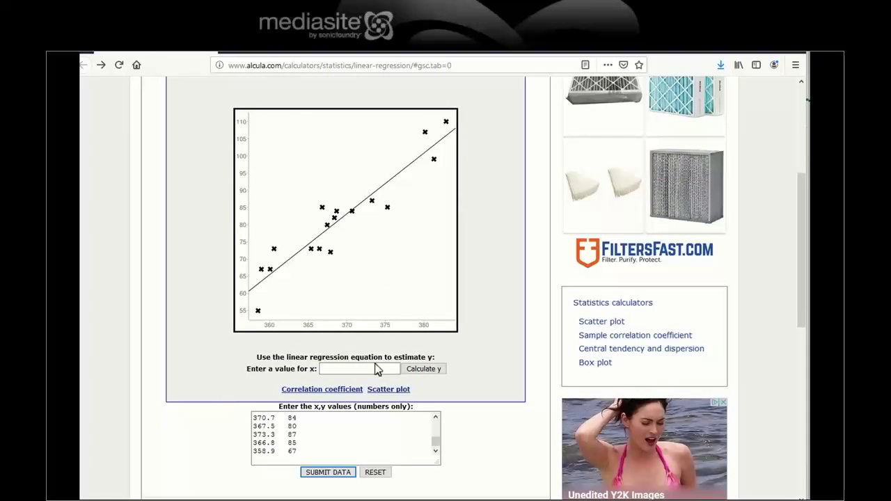
left_click(325, 390)
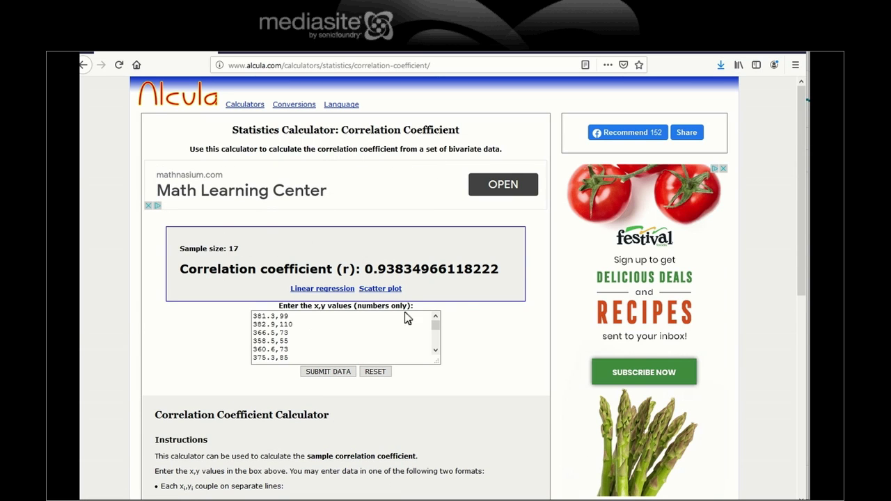
Draw a scatter plot of the 17 pairs and show the fit y=1.7675352877306x-570.86757999613.
left_click(384, 289)
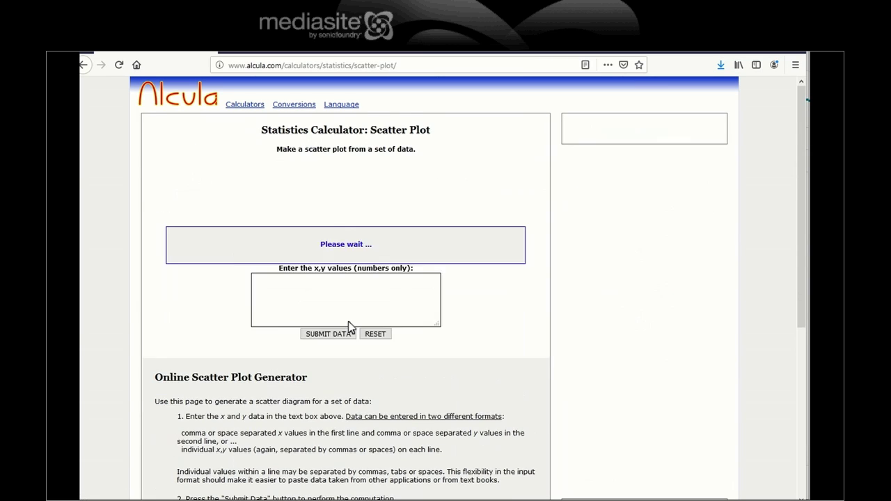
scroll(341, 332, "down", 2)
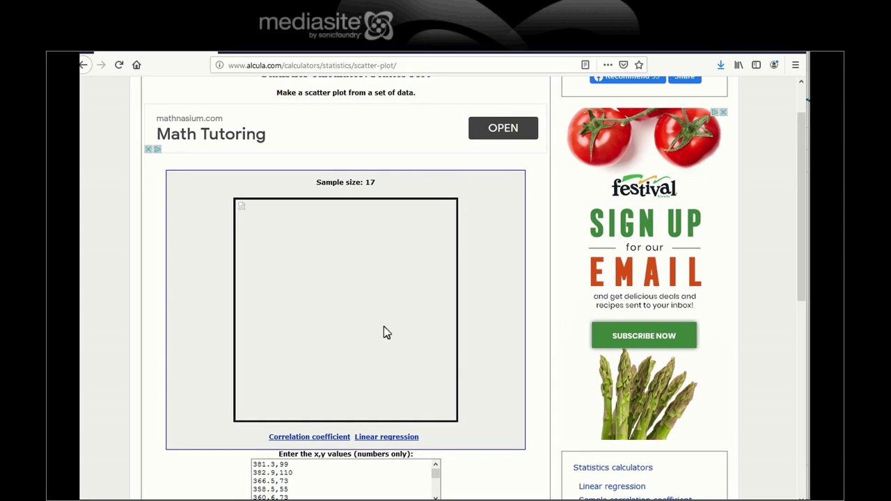
scroll(419, 397, "down", 3)
left_click(348, 407)
scroll(348, 406, "down", 6)
scroll(348, 407, "up", 3)
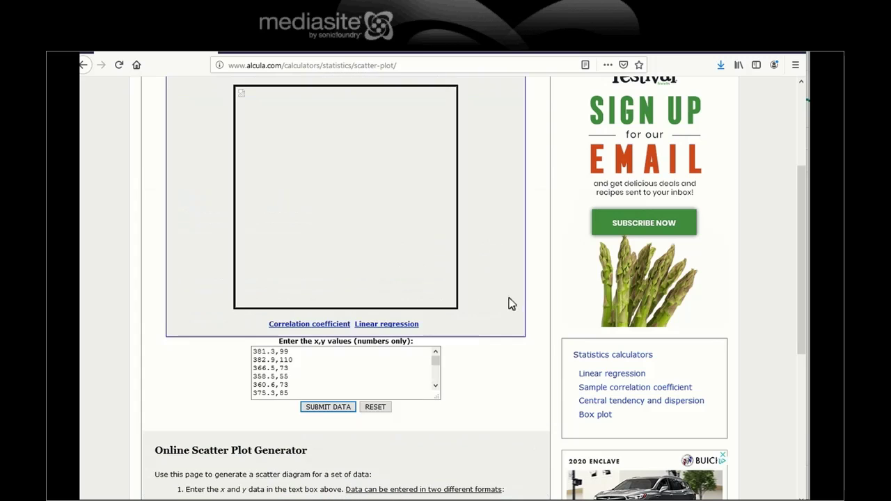
left_click(322, 409)
scroll(438, 356, "down", 1)
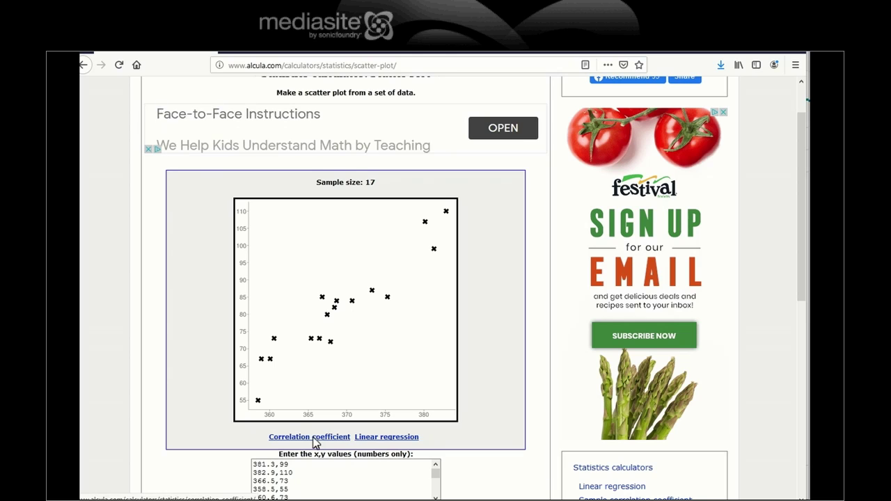
left_click(375, 438)
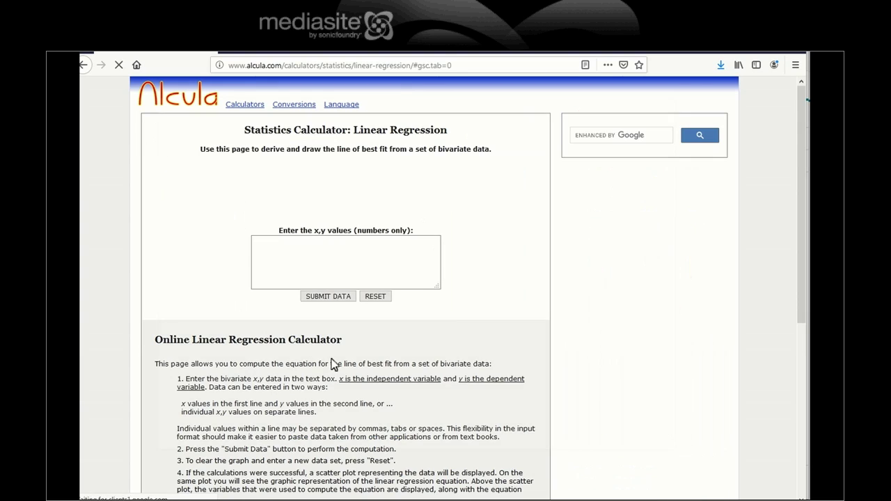
scroll(496, 320, "down", 2)
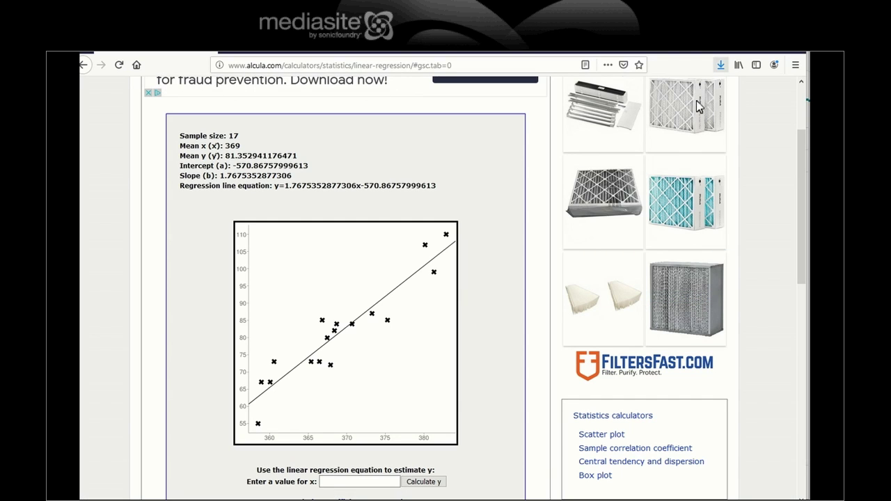
Switch to Excel, cancel the pending copy and select A1:B18.
key("alt+Tab")
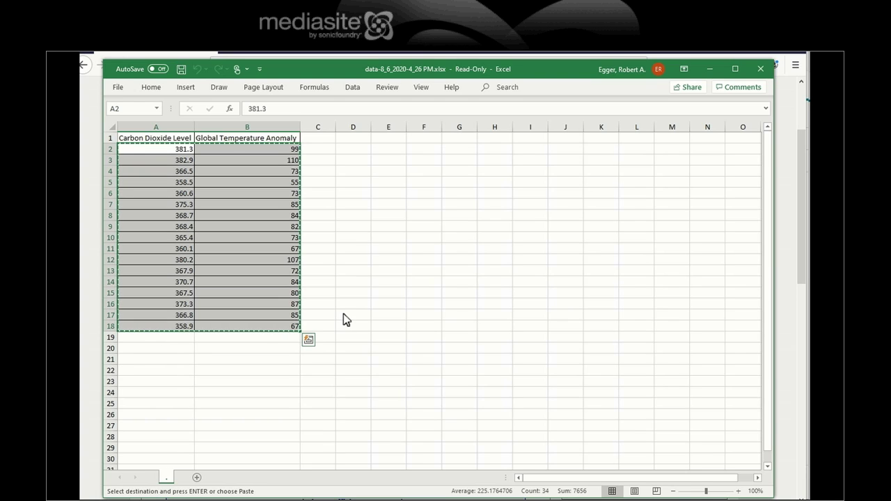
left_click(509, 292)
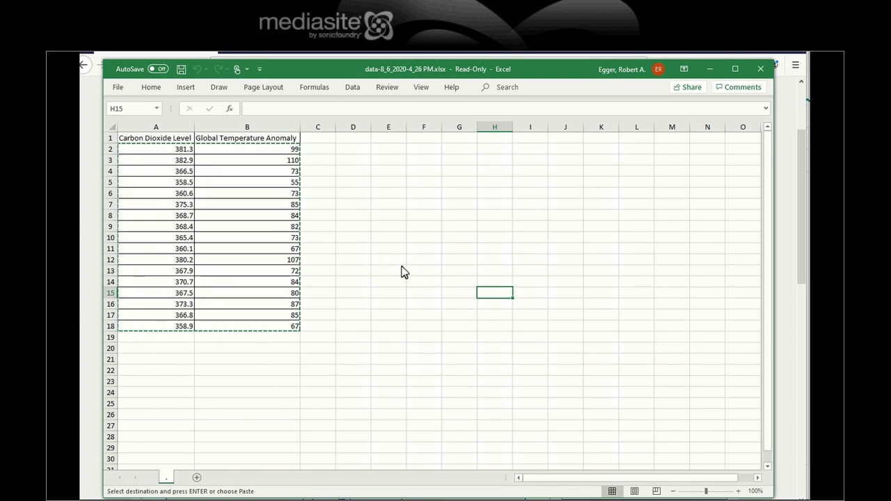
key("Escape")
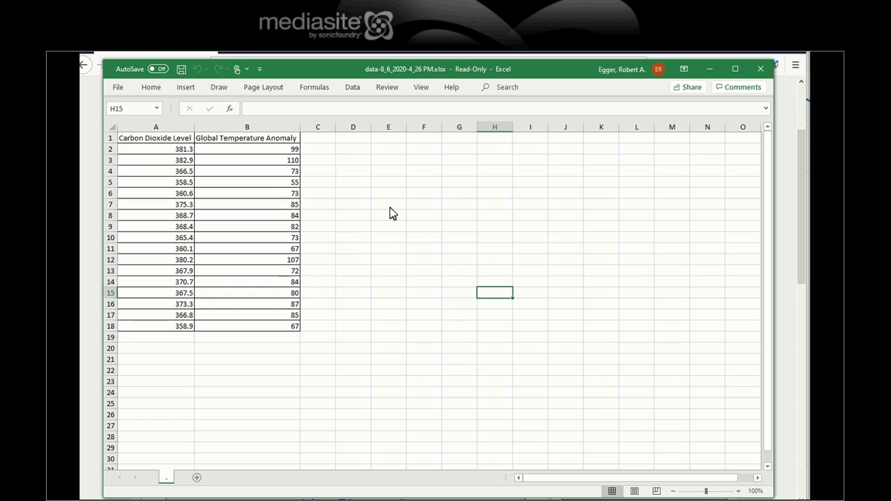
left_click(139, 142)
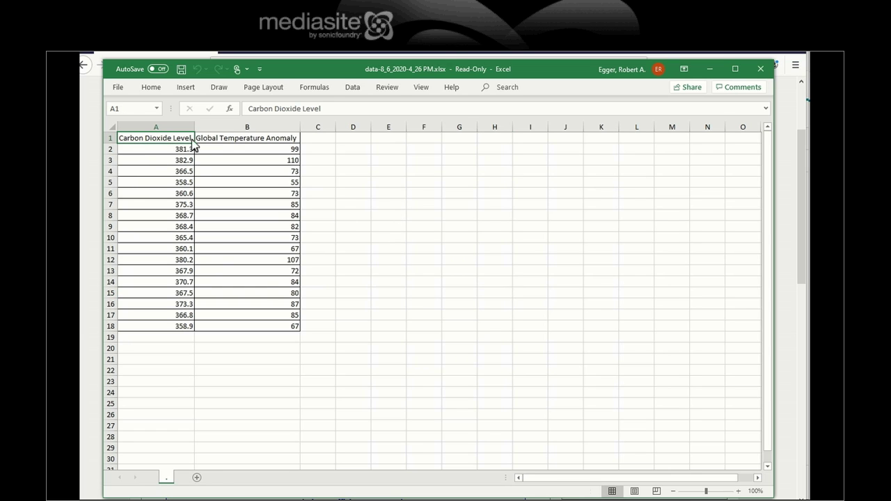
left_click_drag(193, 144, 258, 328)
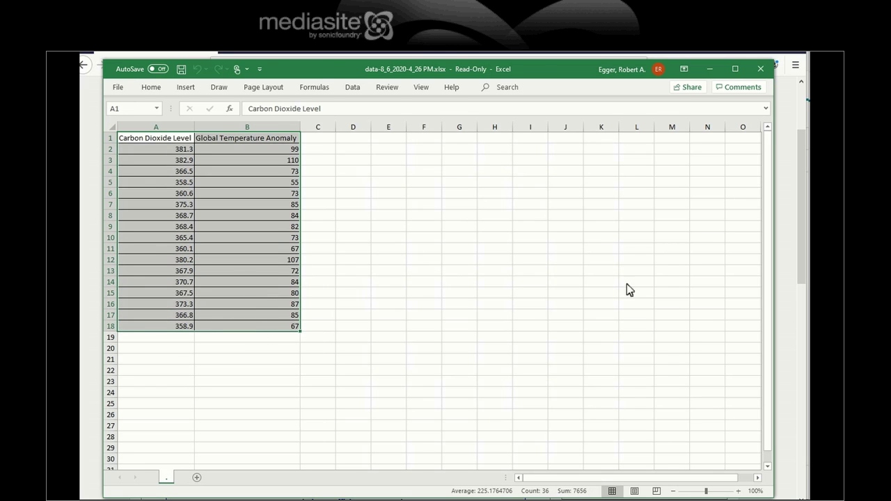
Insert a markers-only scatter chart of the data, reposition it, then delete it.
left_click(186, 87)
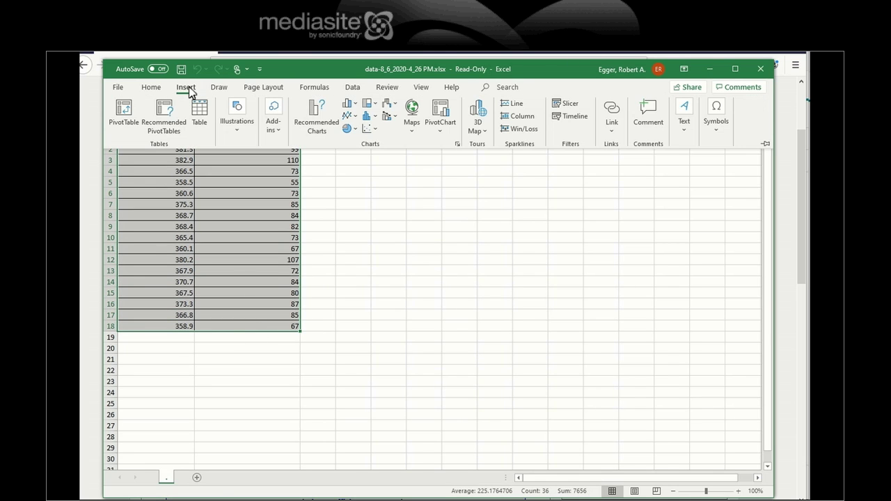
left_click(368, 128)
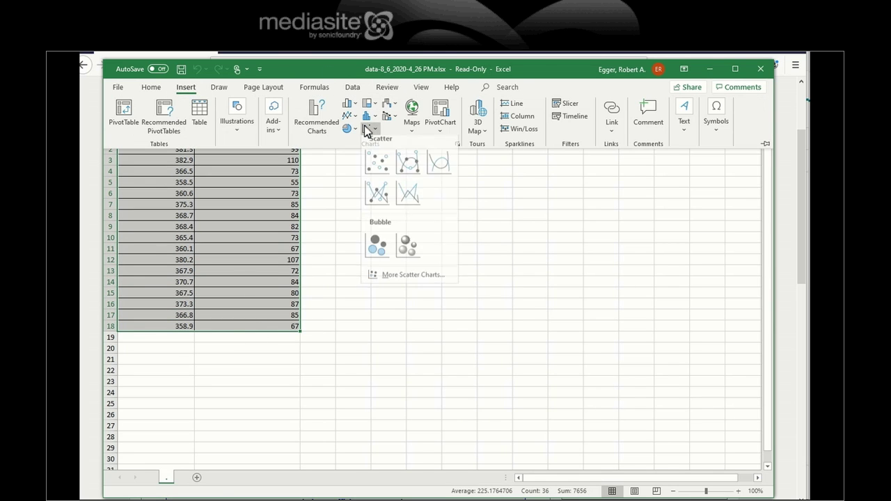
left_click(381, 170)
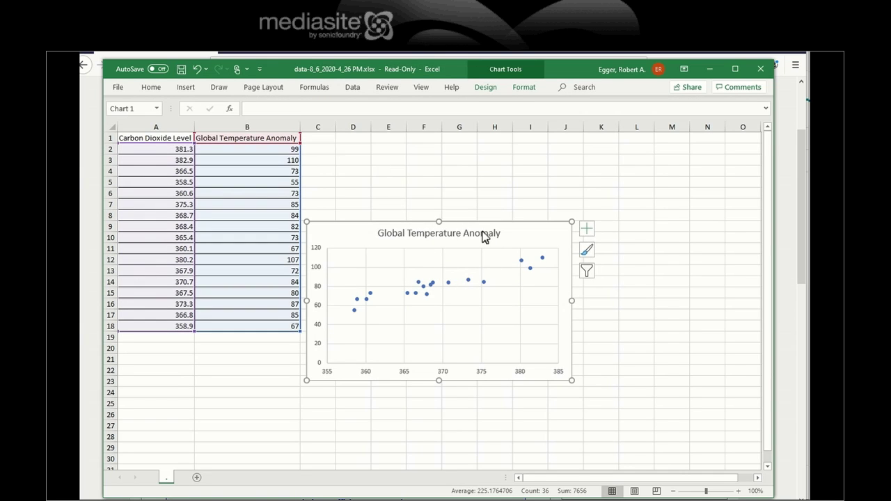
left_click_drag(515, 235, 572, 217)
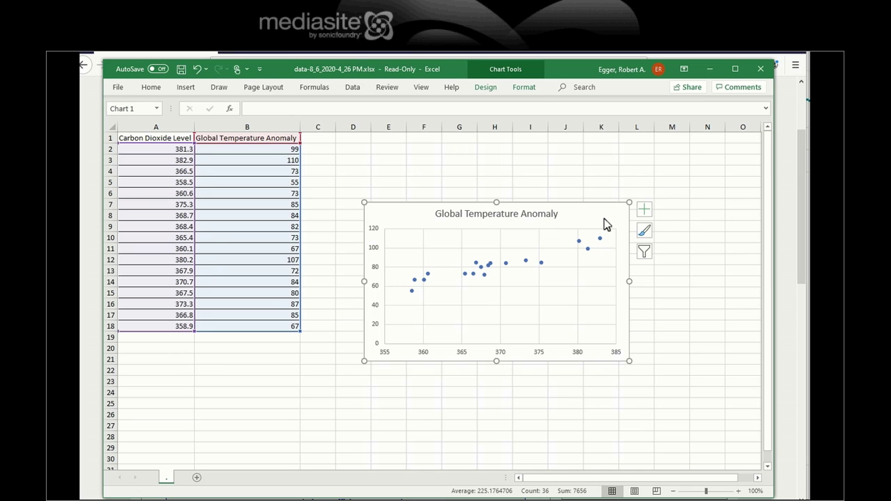
key("Delete")
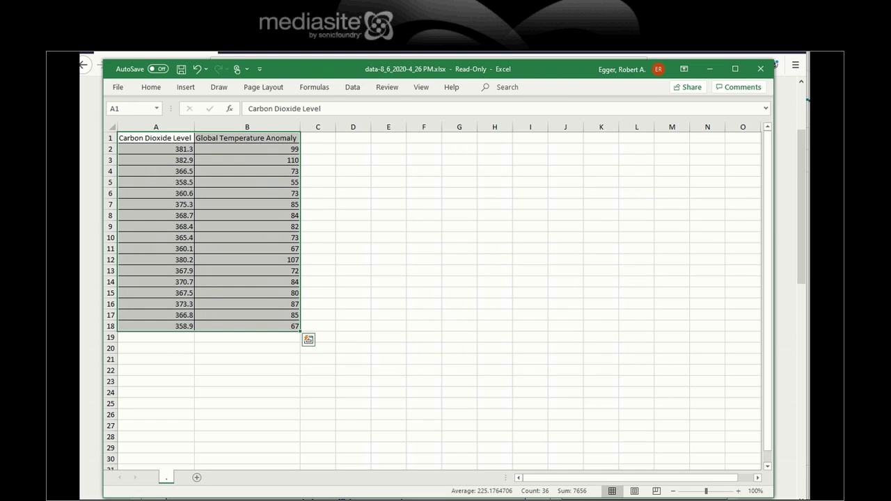
Insert a scatter chart with smooth lines and markers, then delete it.
left_click(185, 88)
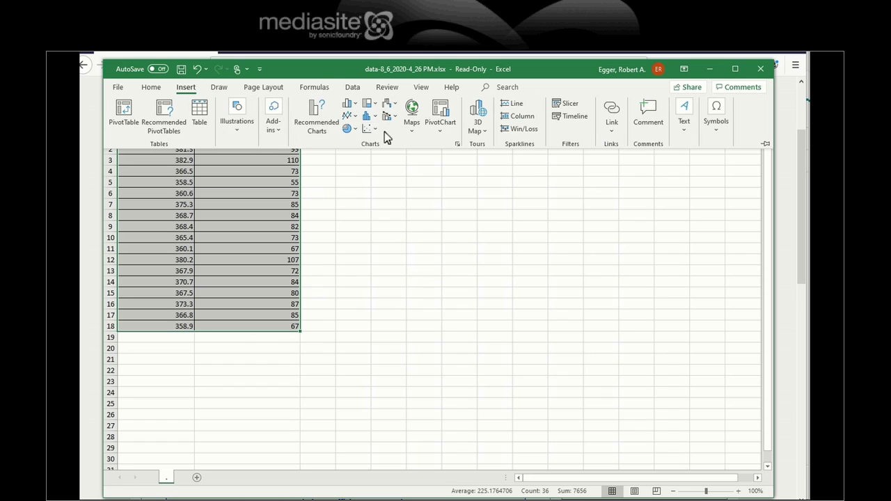
left_click(368, 129)
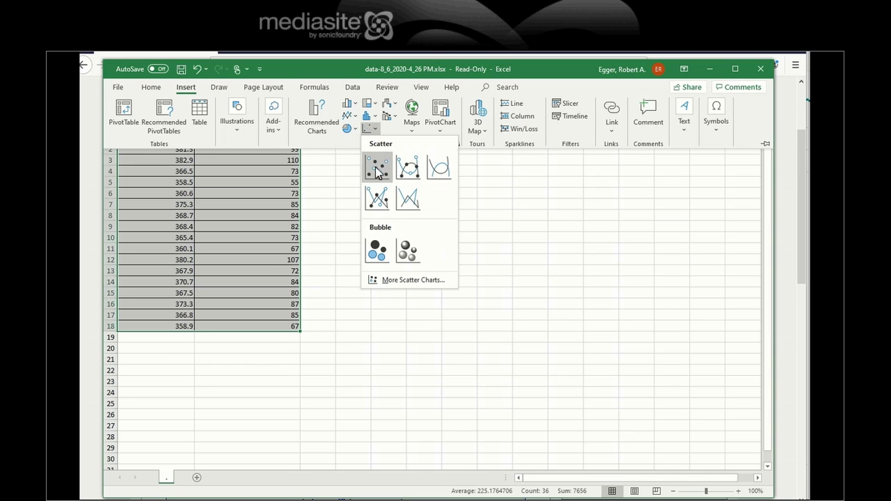
left_click(409, 169)
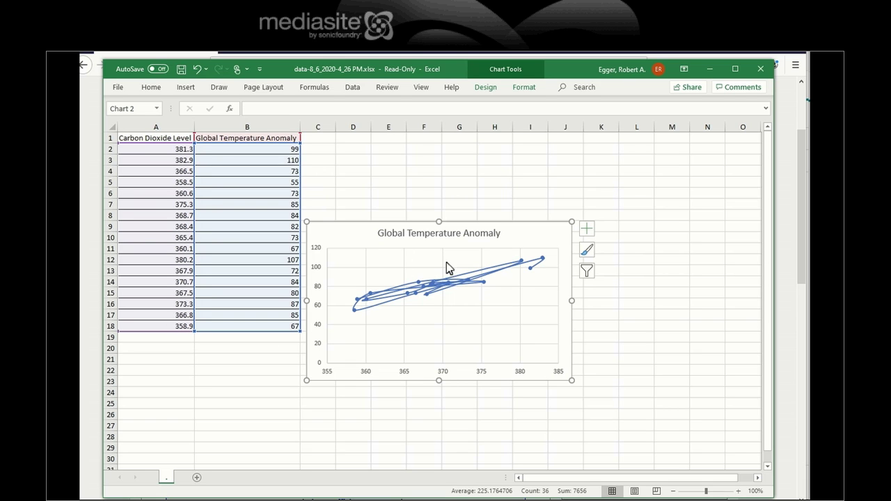
key("Delete")
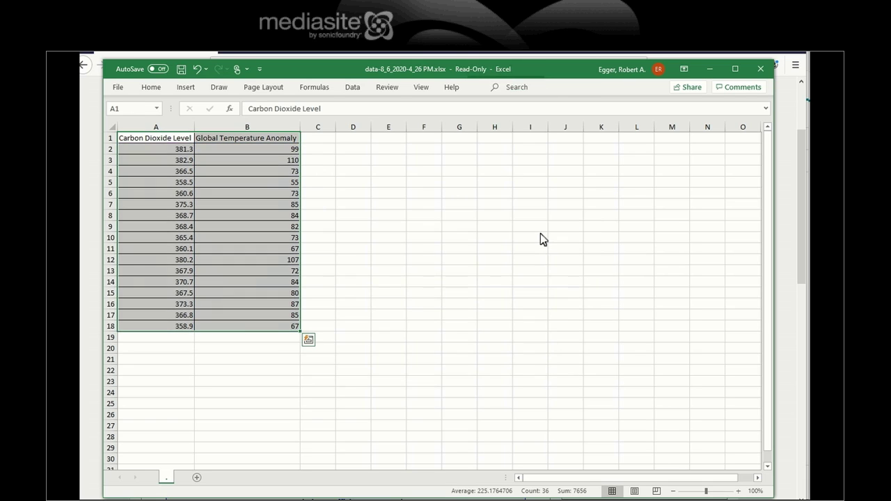
Insert a plain scatter chart of the data and move it beside the table.
left_click(185, 88)
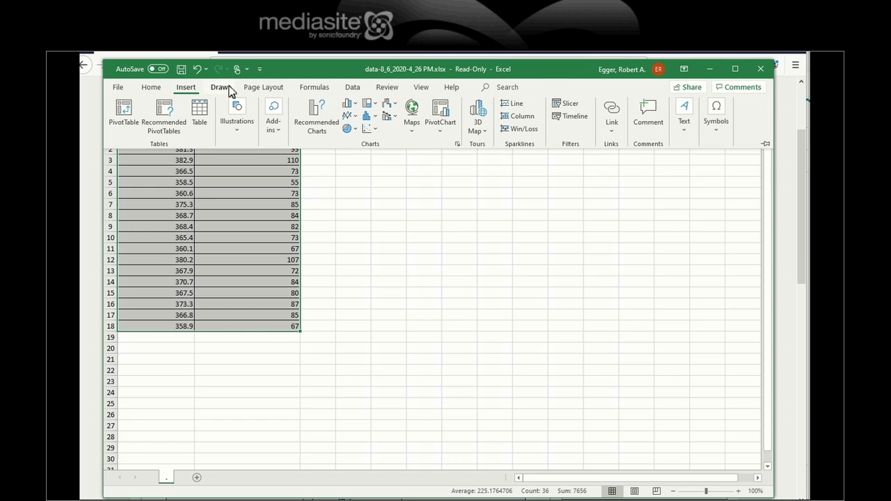
left_click(370, 129)
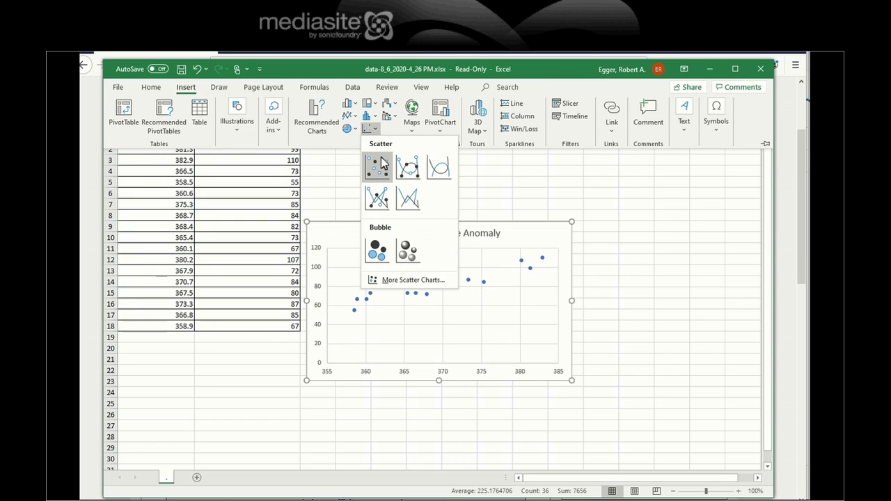
left_click(380, 168)
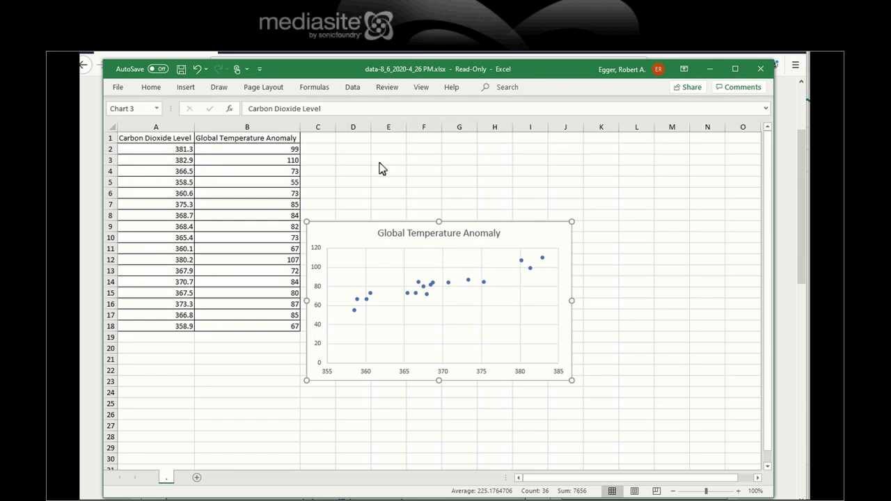
left_click_drag(523, 232, 581, 191)
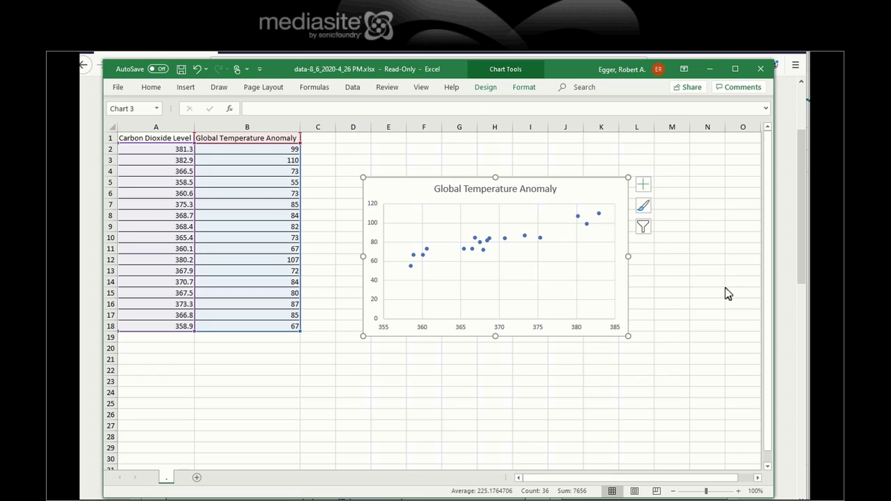
Add axis titles 'CO2 levels in PPM' (horizontal) and 'Gloal Temp Anomaly' (vertical).
left_click(643, 185)
left_click(669, 209)
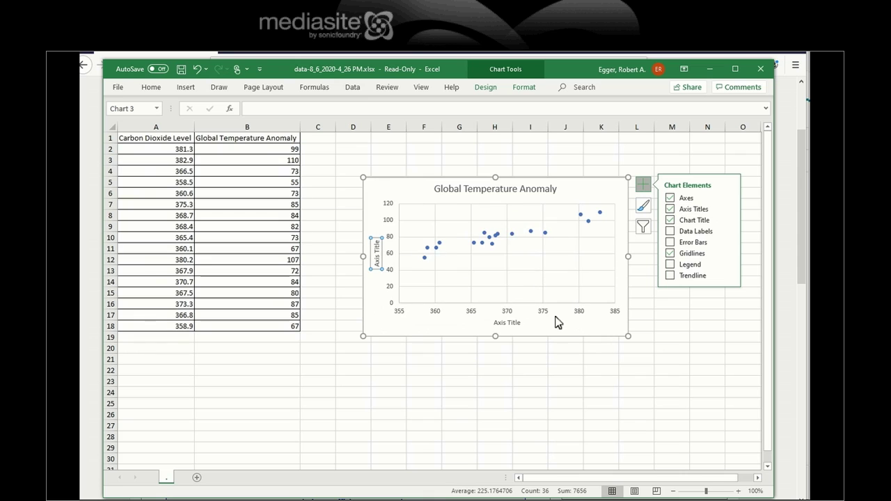
double_click(506, 324)
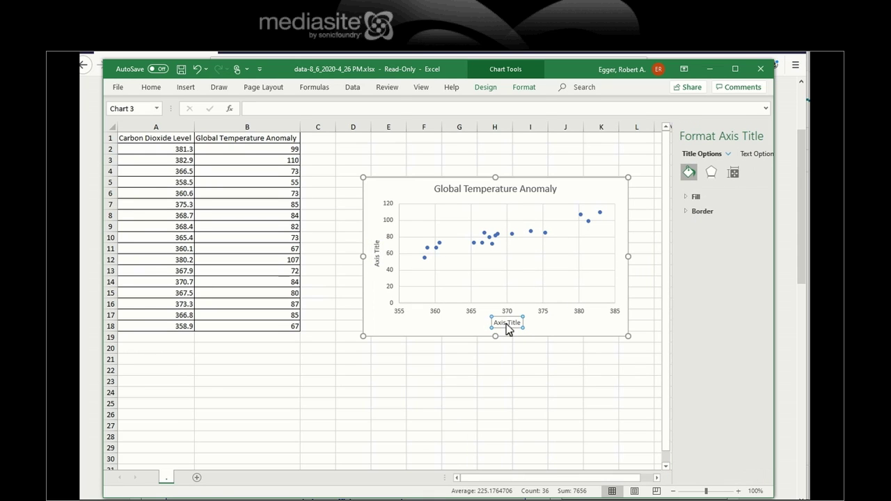
triple_click(513, 324)
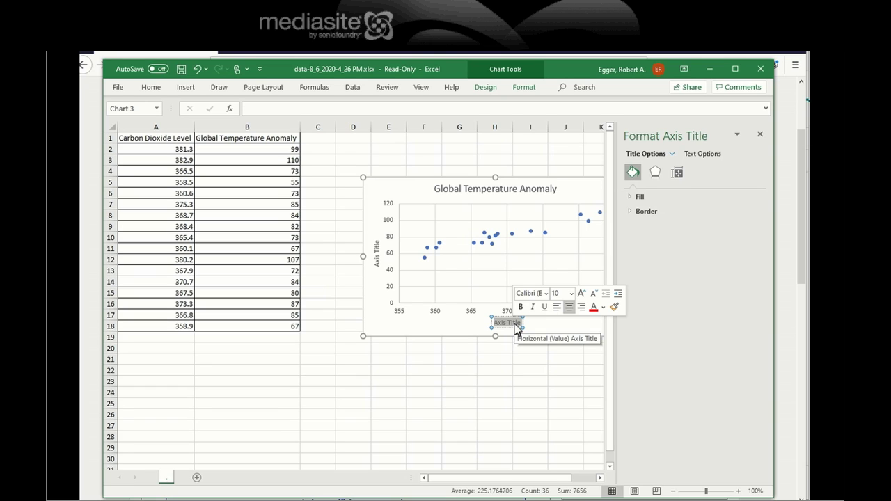
type("CO")
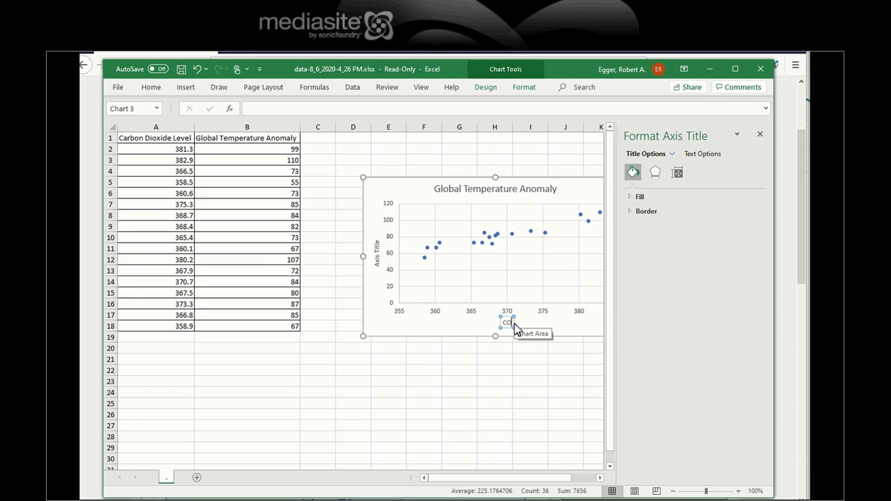
type("2 leve")
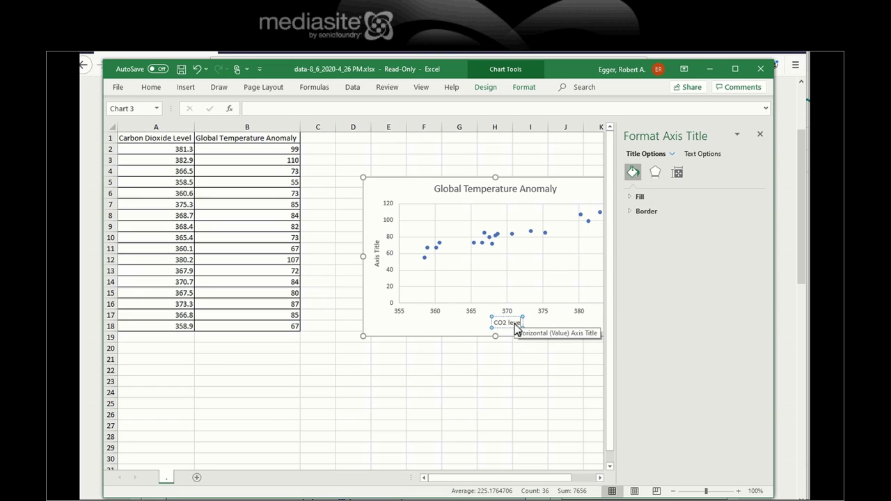
type("ls in PPM")
left_click(377, 256)
triple_click(377, 256)
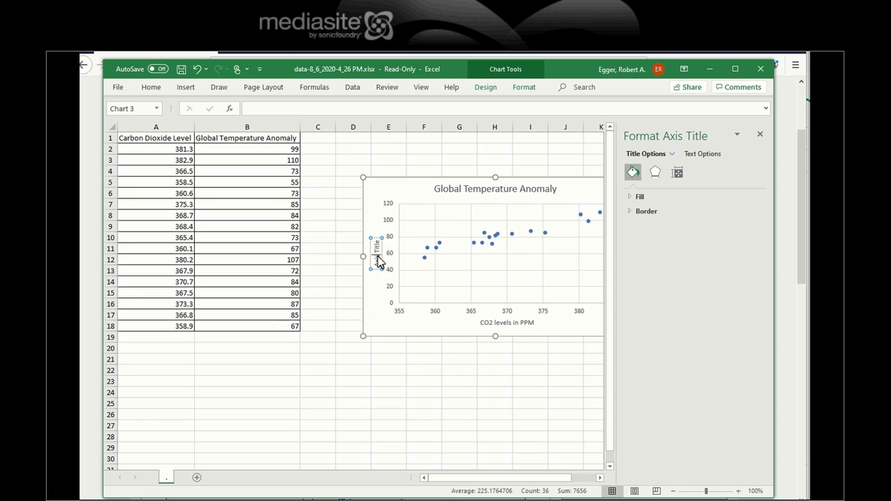
triple_click(377, 259)
type("Temp")
type(" Temp Ano")
type("maly")
Add a linear trendline displaying y = 1.7675x - 570.87 and R² = 0.8805 on the chart.
left_click(539, 264)
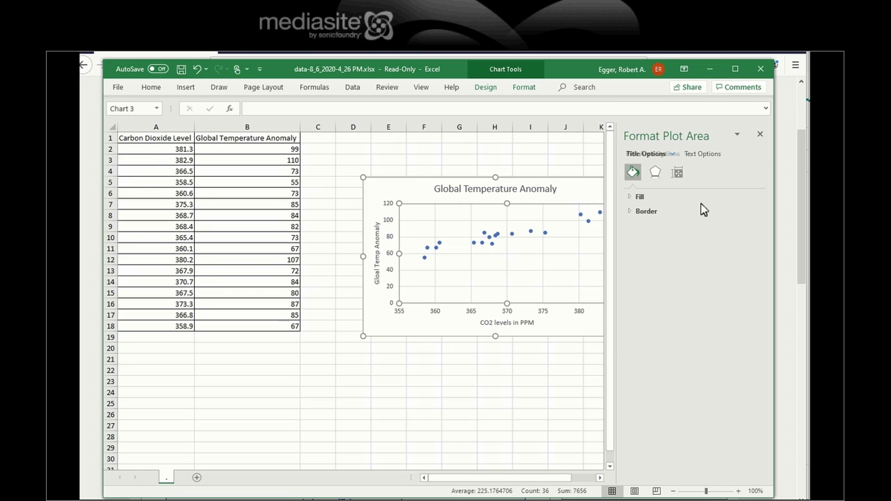
left_click(758, 135)
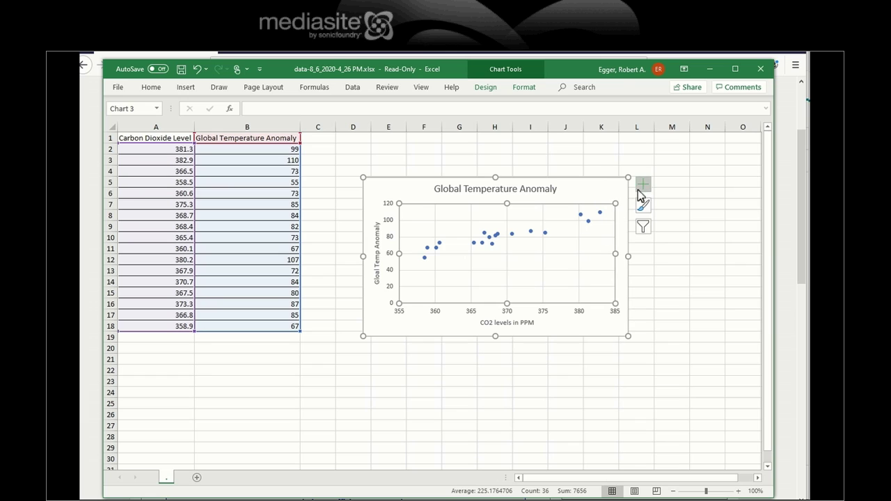
left_click(641, 185)
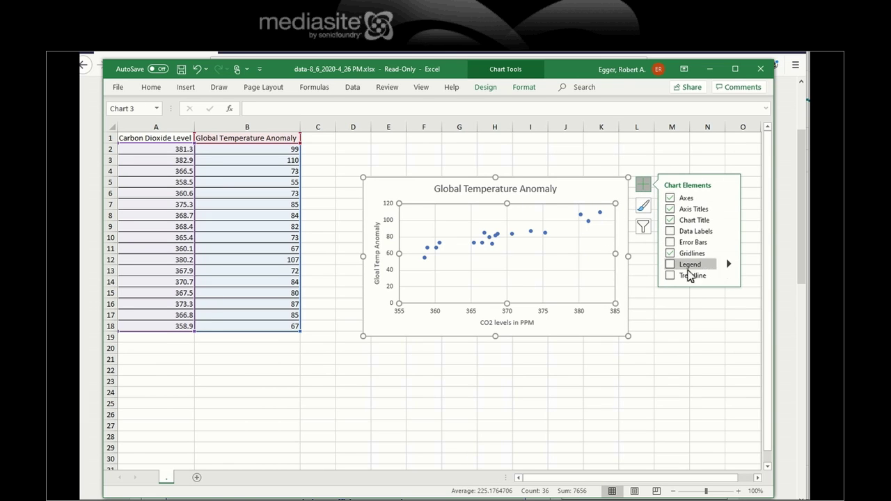
left_click(670, 275)
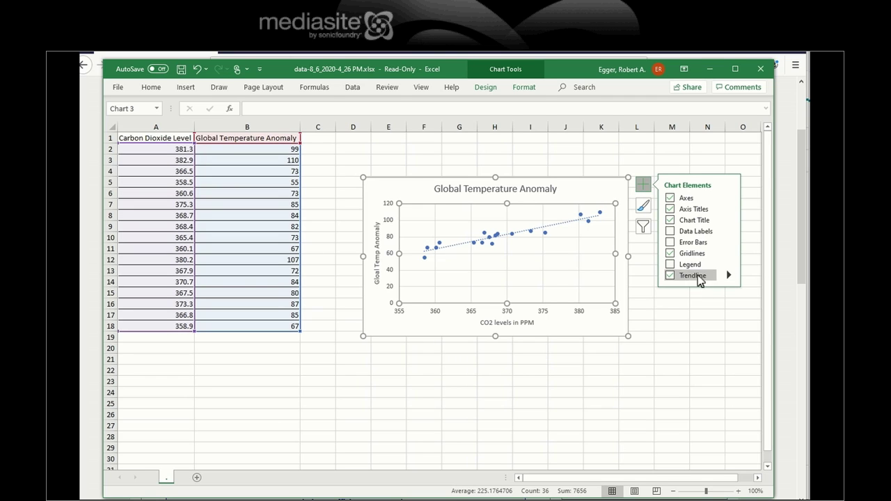
left_click(731, 276)
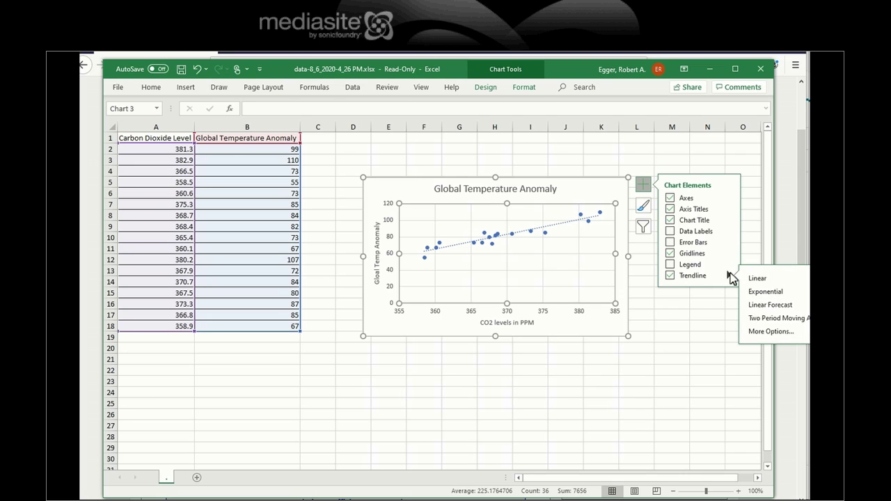
left_click(766, 331)
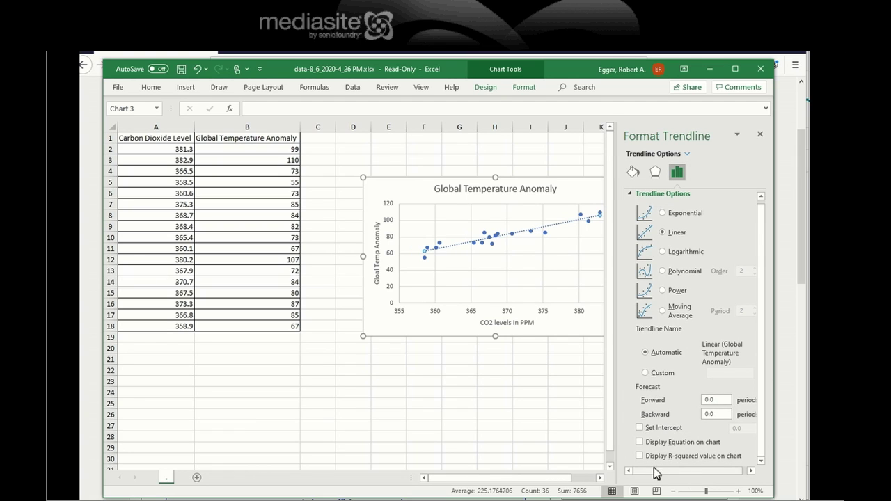
left_click(640, 443)
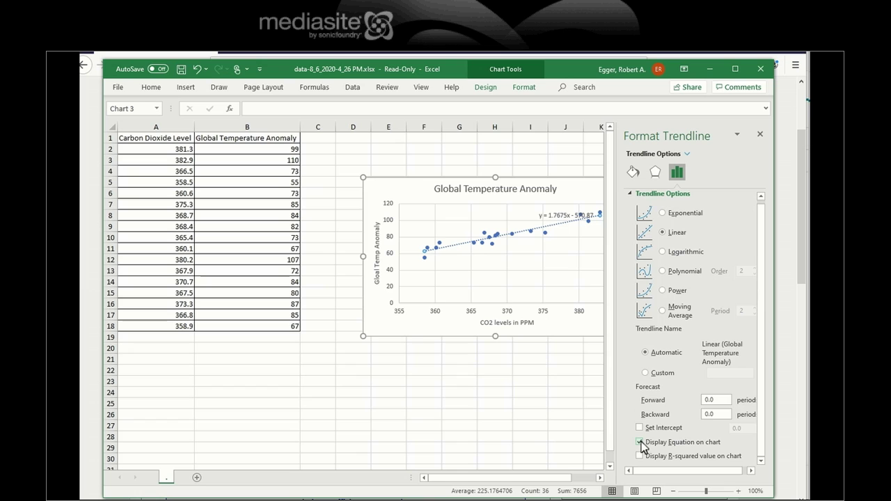
left_click(639, 456)
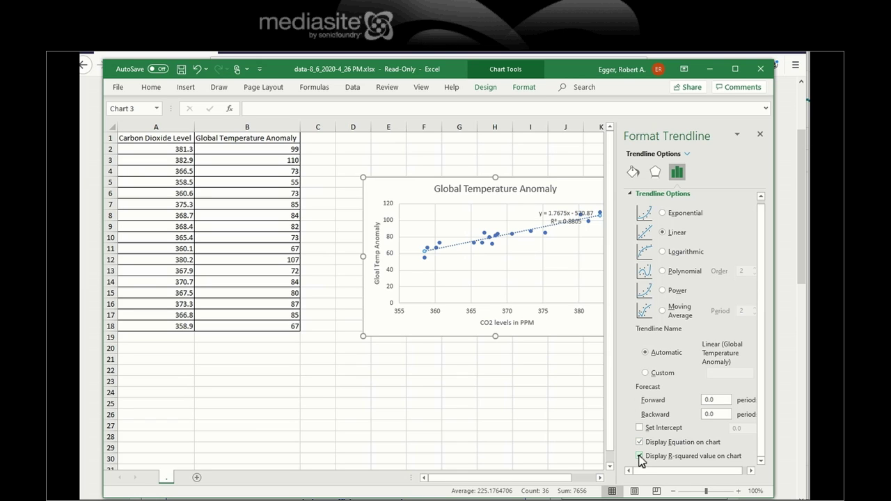
left_click(761, 135)
Drag the trendline's equation and R² label down beneath the line.
left_click(563, 213)
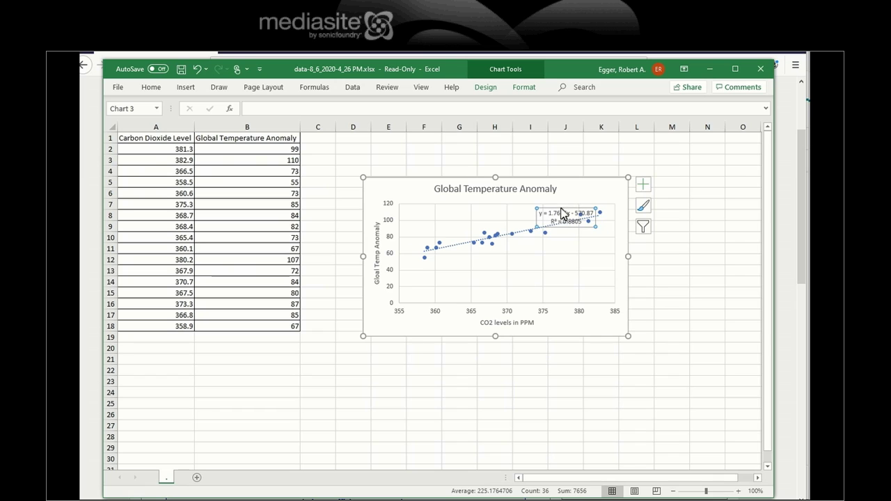
left_click_drag(563, 213, 556, 253)
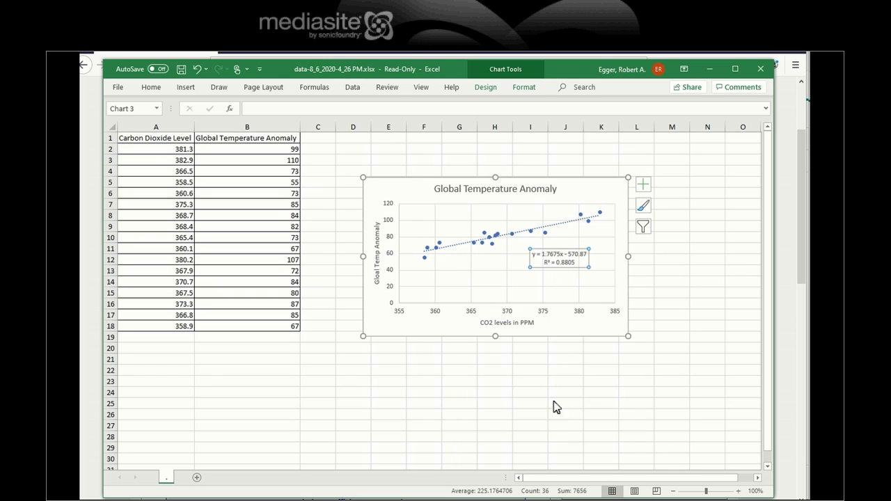
mouse_move(441, 499)
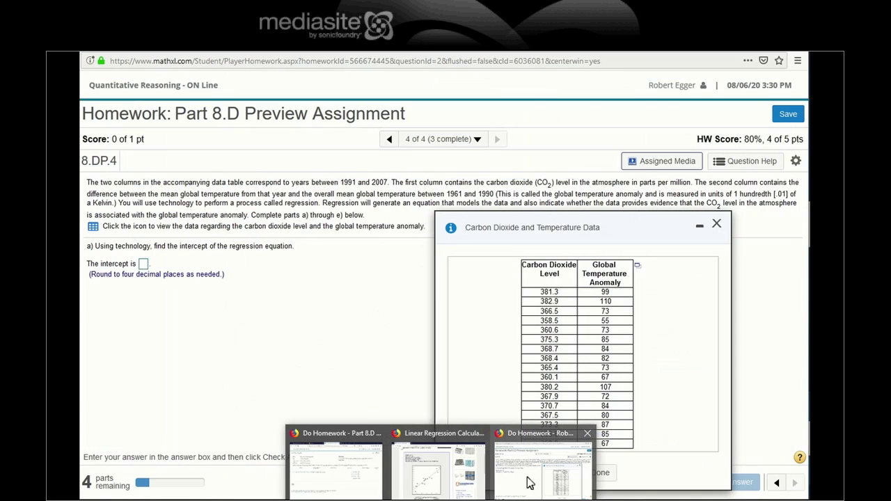
Bring up the MathXL homework window, then return to the Excel workbook.
left_click(527, 478)
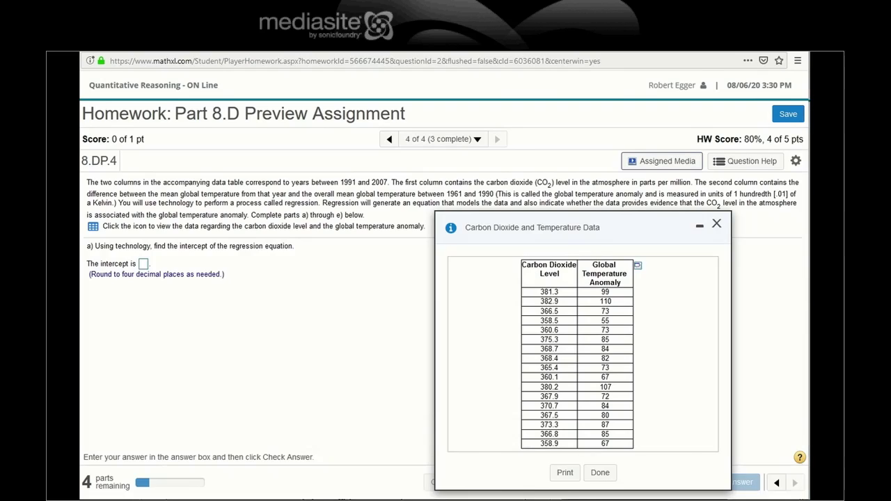
key("alt+Tab")
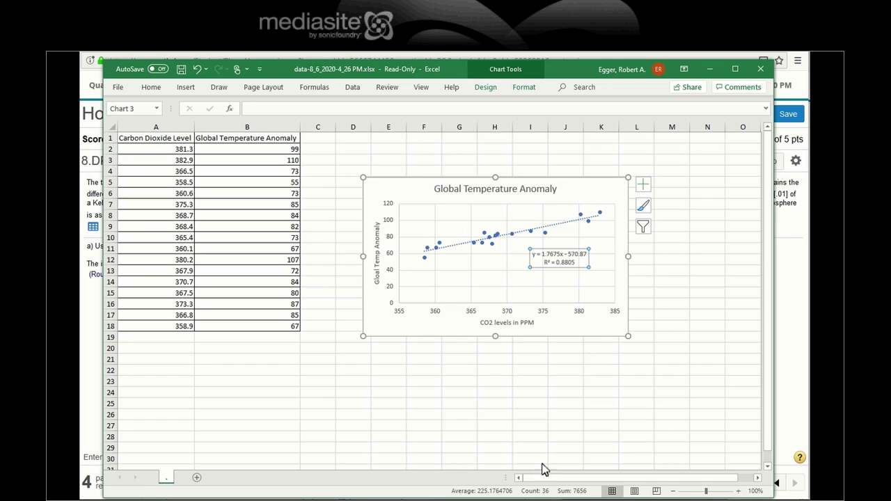
Format the trendline label as Number with 6 decimals: y = 1.767535x - 570.867580, R² = 0.880500.
double_click(552, 255)
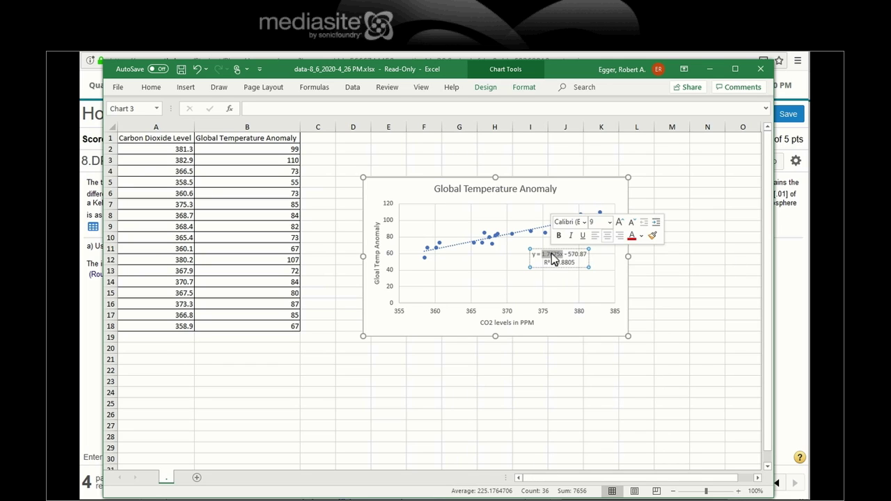
double_click(550, 255)
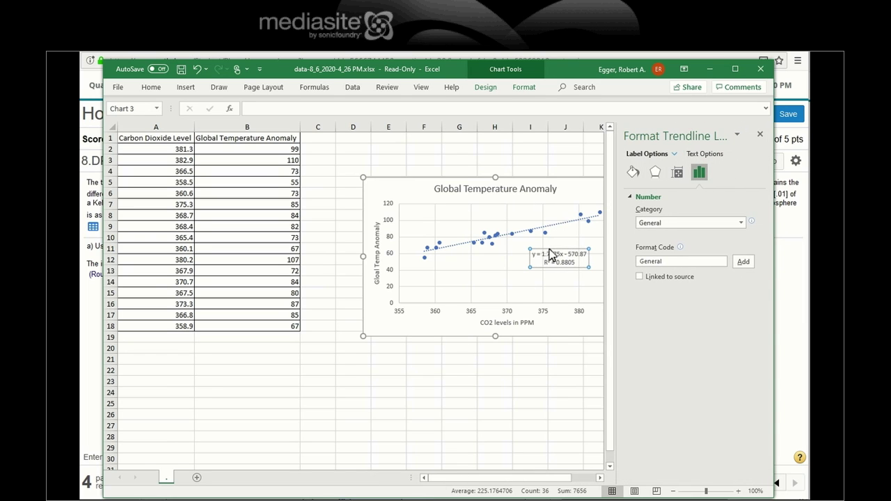
left_click(759, 134)
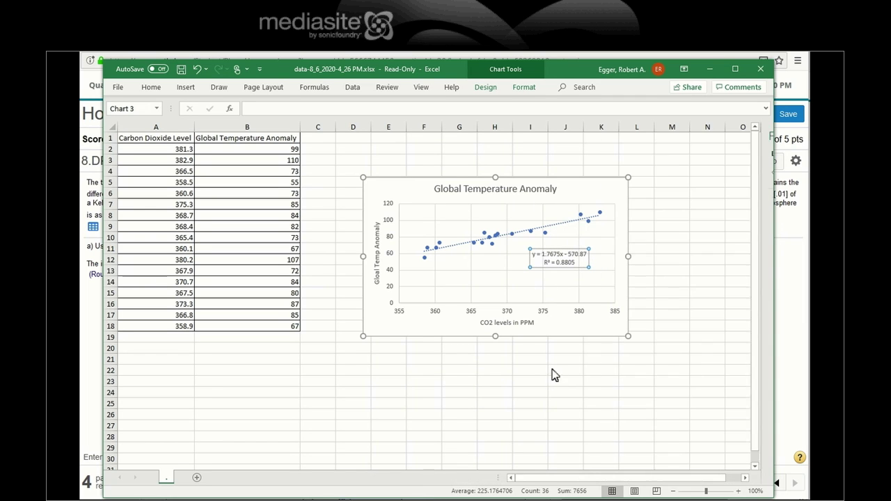
double_click(582, 255)
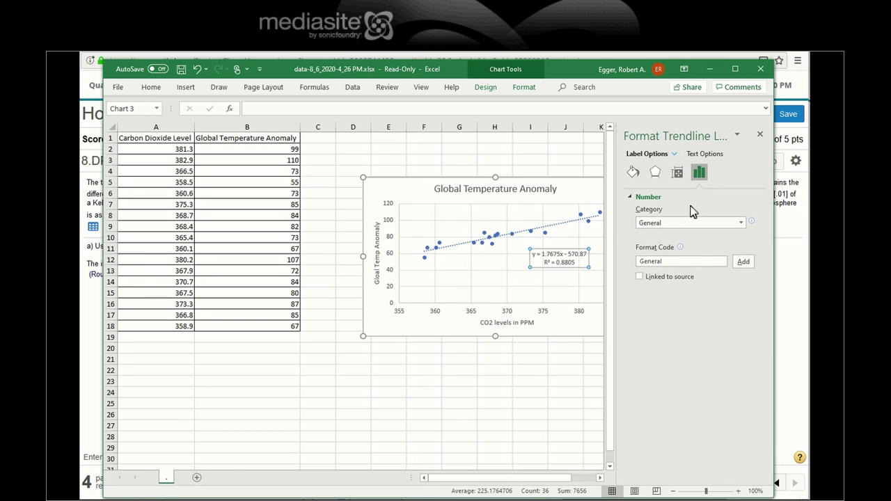
left_click(668, 226)
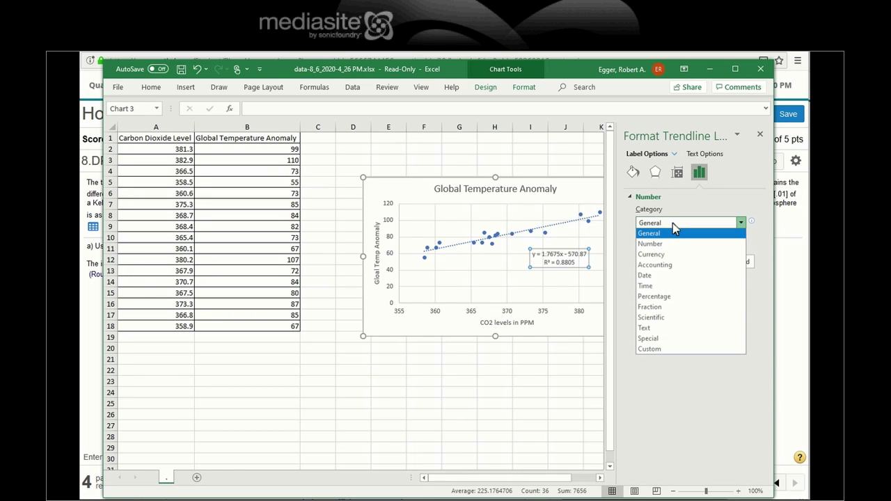
left_click(660, 246)
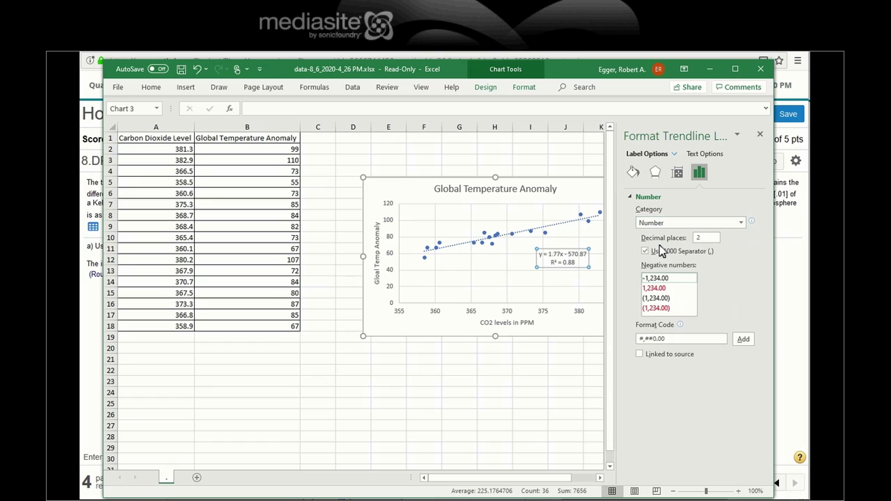
double_click(698, 238)
key("Return")
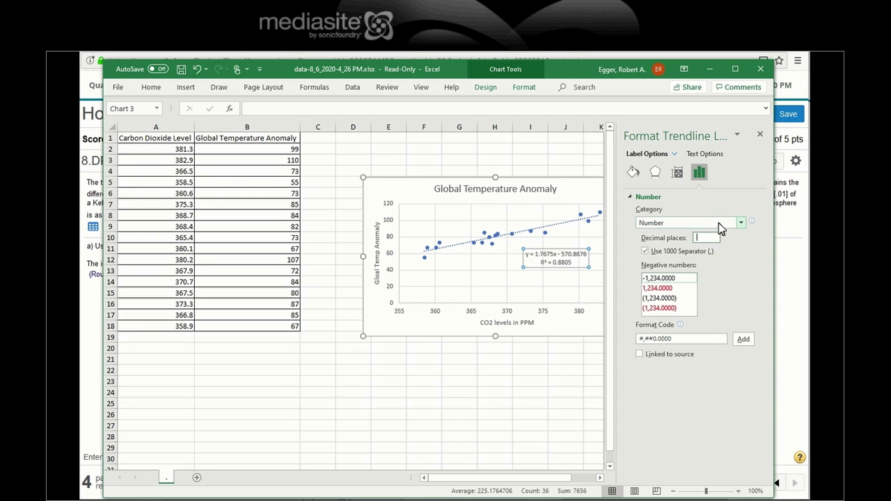
key("Return")
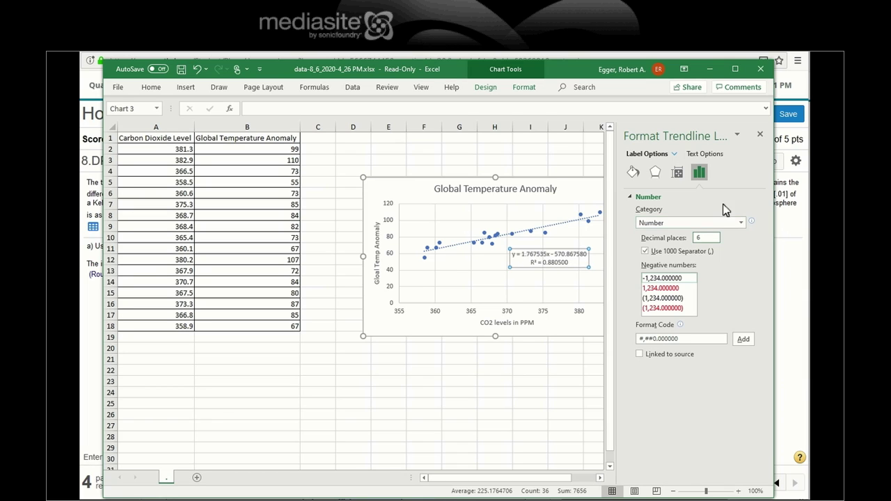
left_click(758, 135)
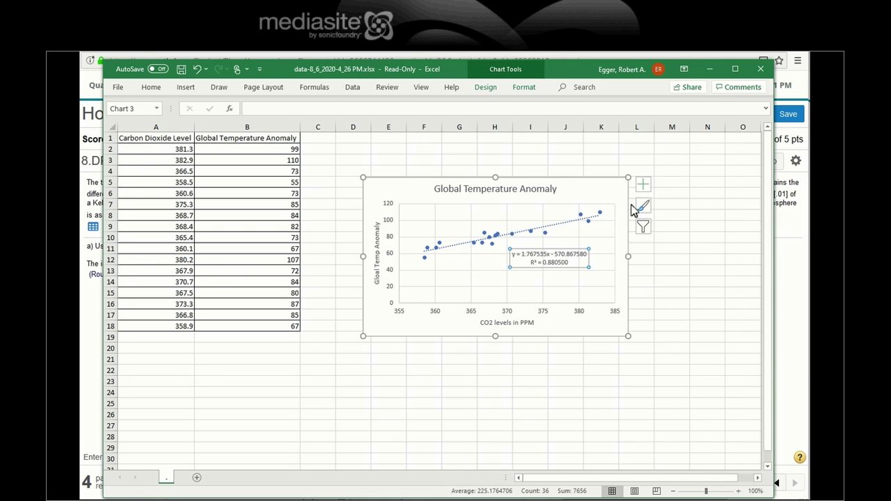
left_click(643, 185)
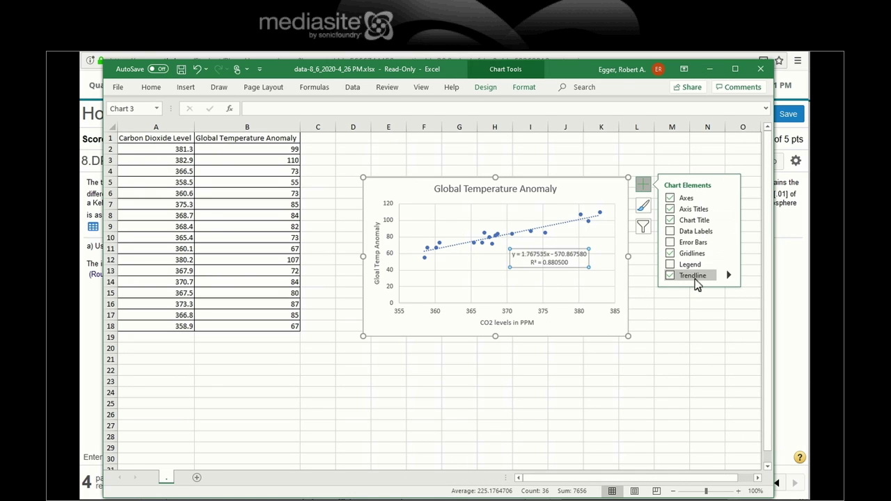
mouse_move(729, 276)
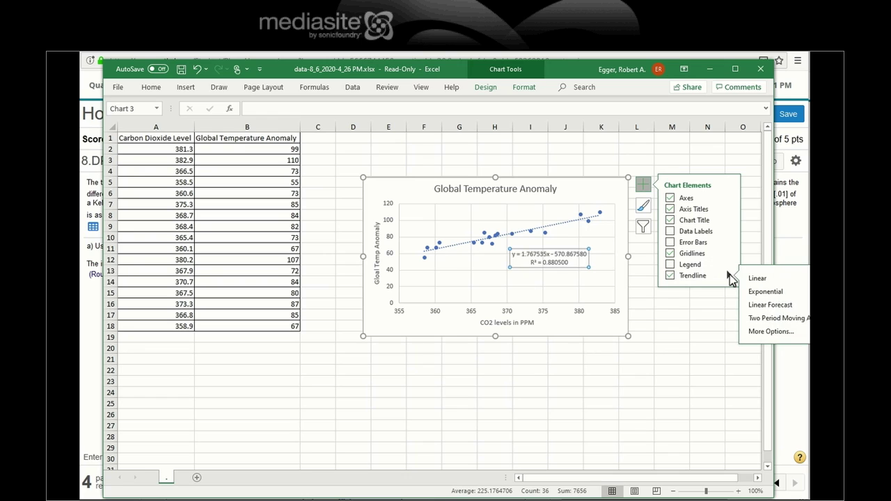
left_click(765, 332)
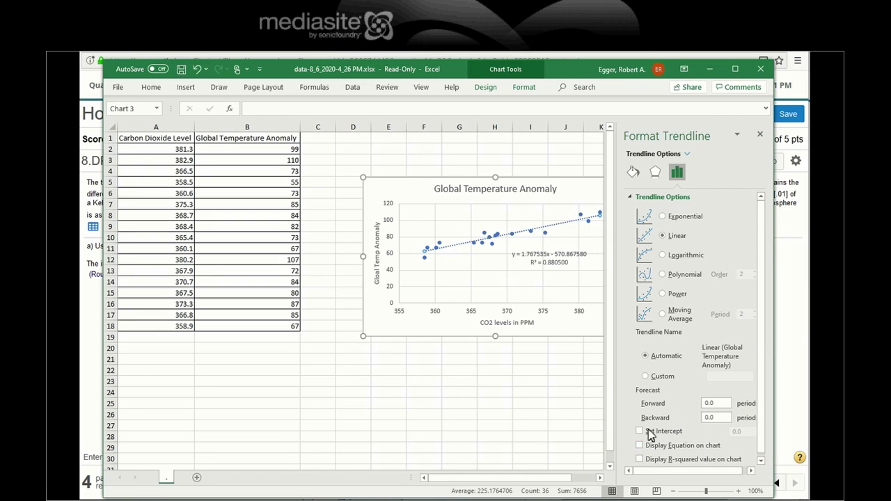
left_click(760, 134)
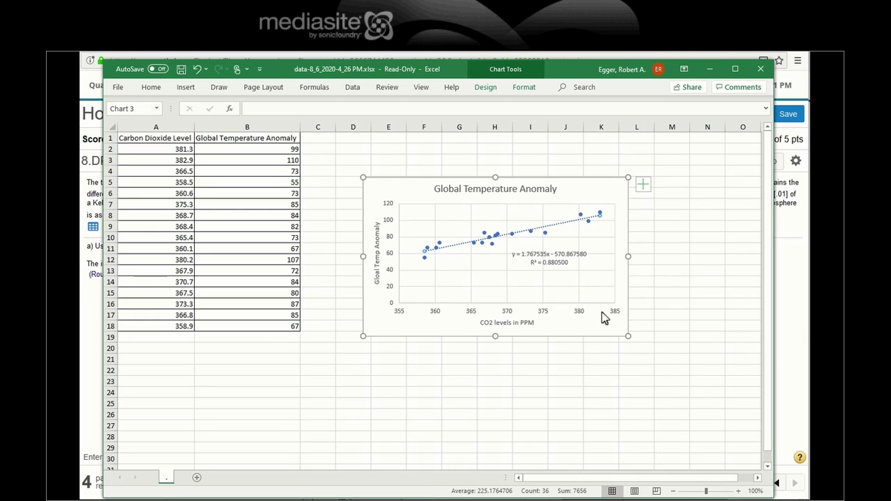
left_click(556, 267)
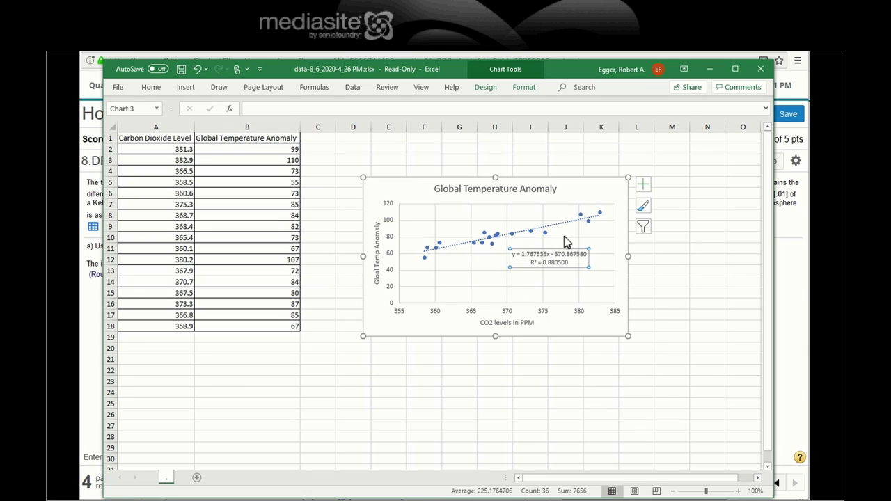
left_click(553, 294)
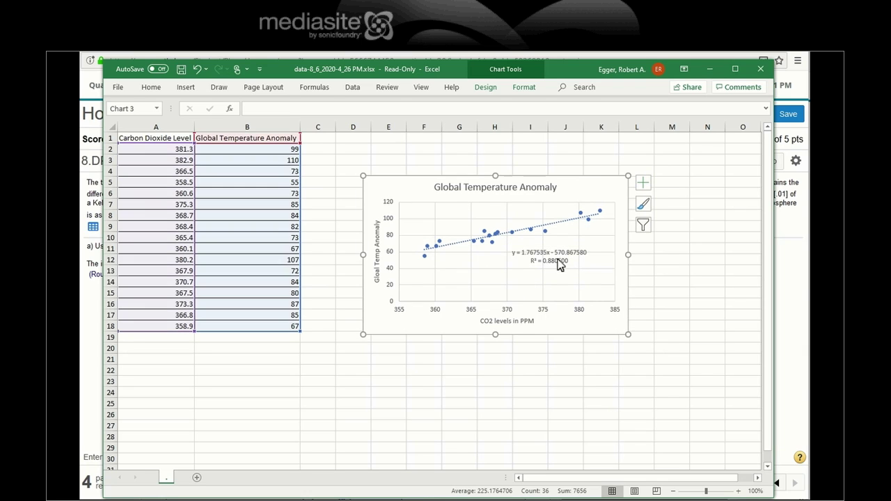
left_click(560, 262)
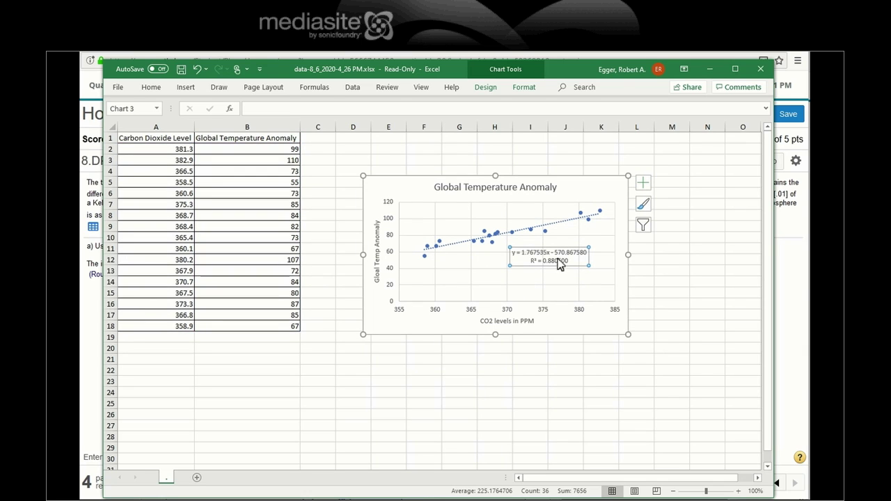
double_click(564, 254)
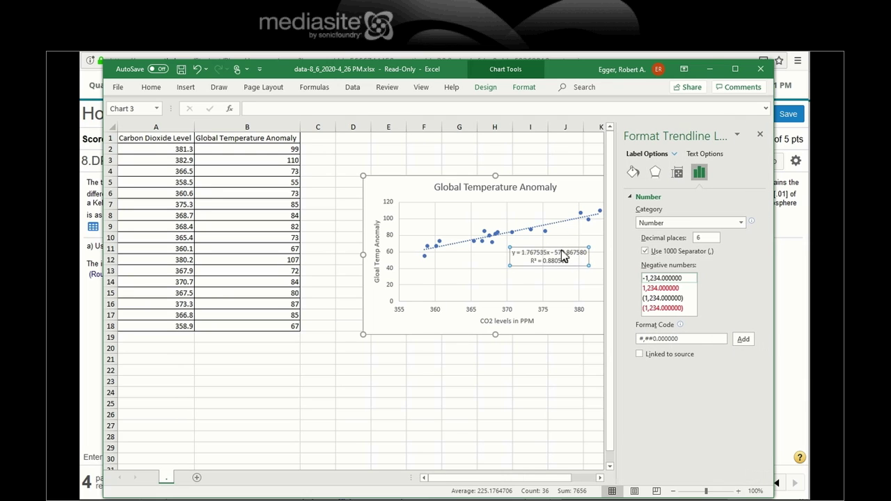
left_click(658, 222)
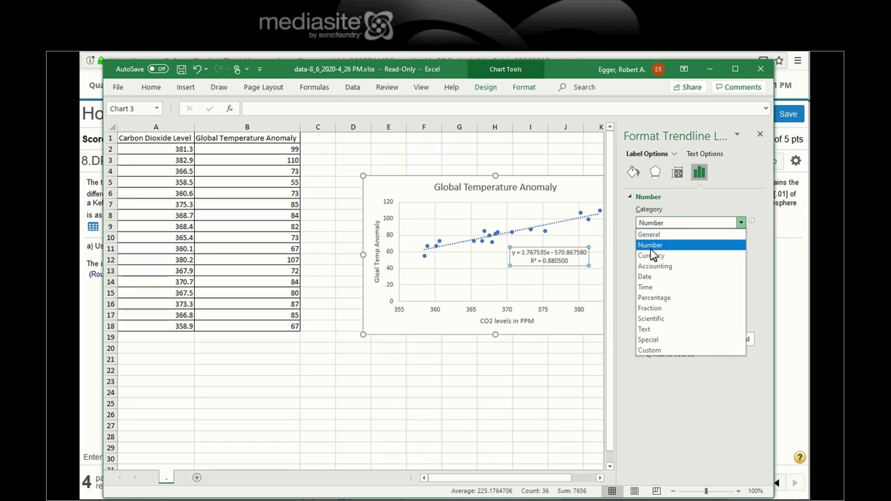
left_click(652, 245)
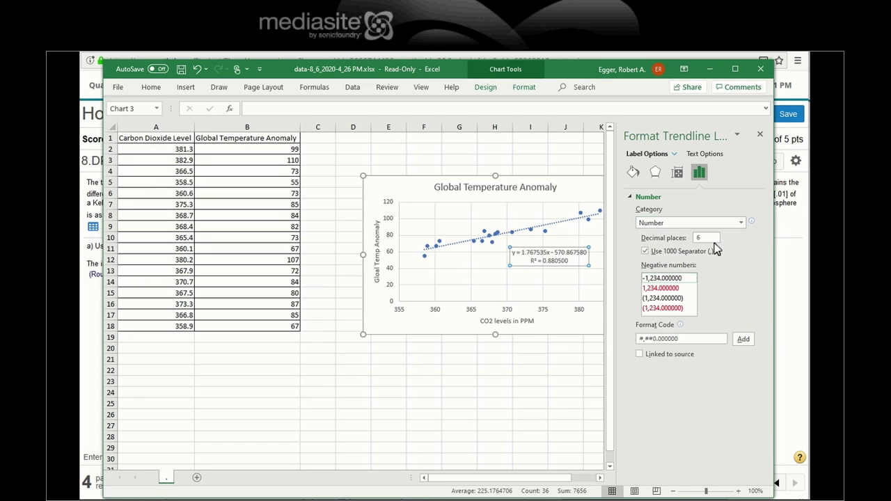
left_click(759, 134)
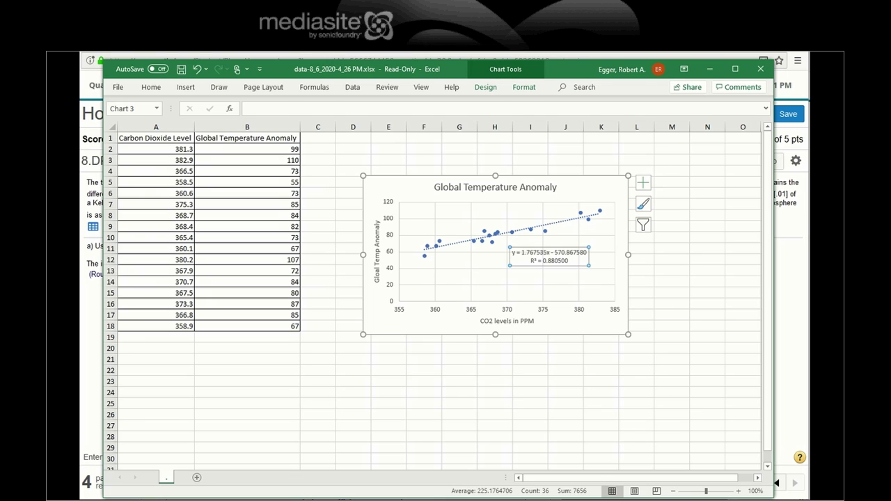
Enter −570.8676 as the part a) intercept, cross-checking Excel and Alcula, and have it accepted.
mouse_move(438, 498)
left_click(515, 489)
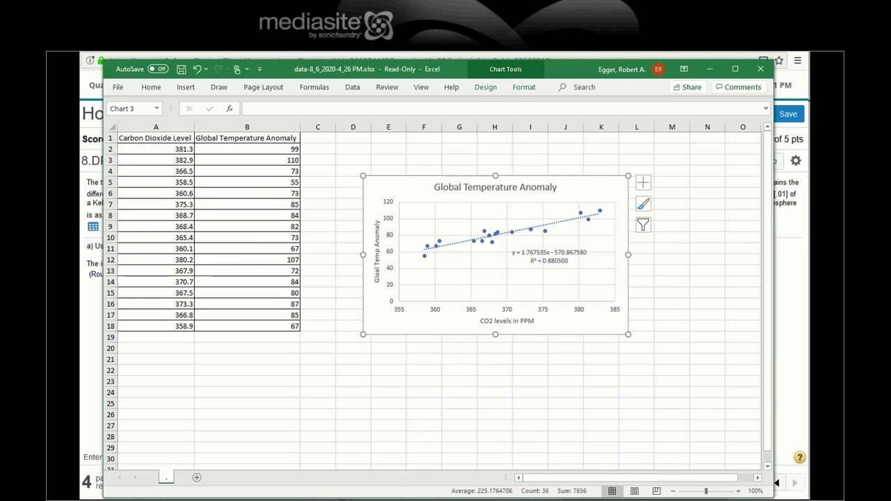
left_click(485, 497)
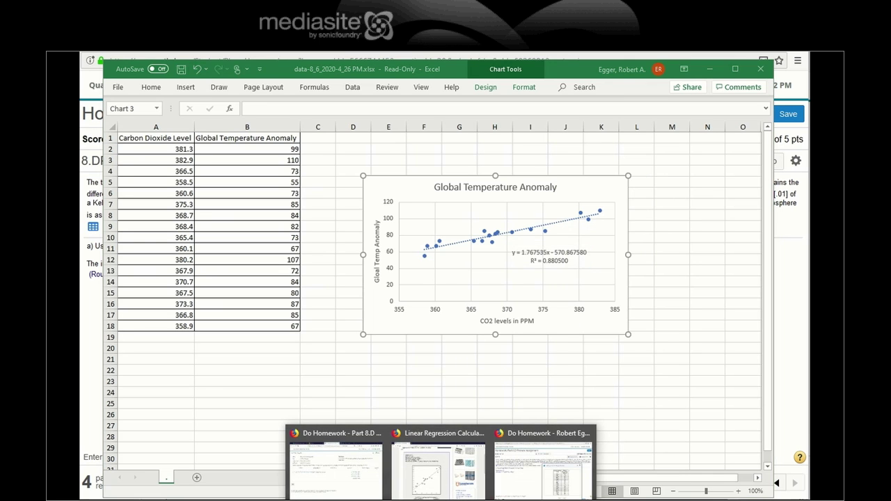
left_click(506, 444)
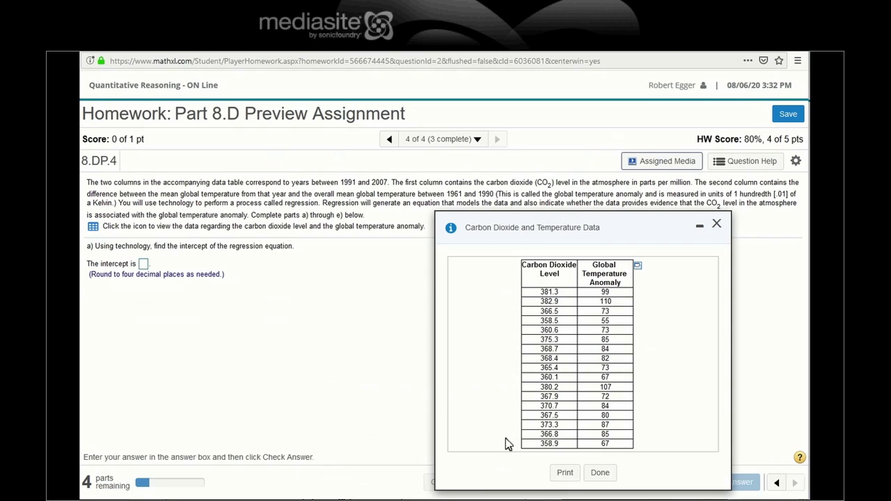
left_click(144, 264)
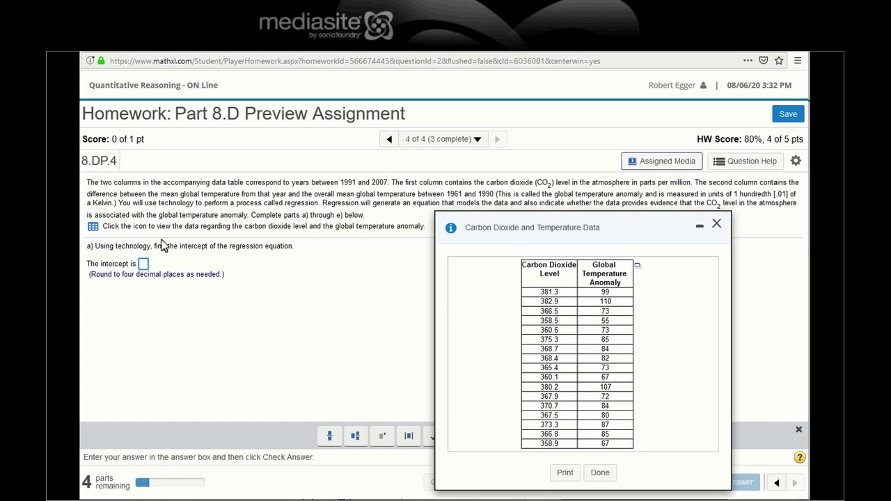
type("-")
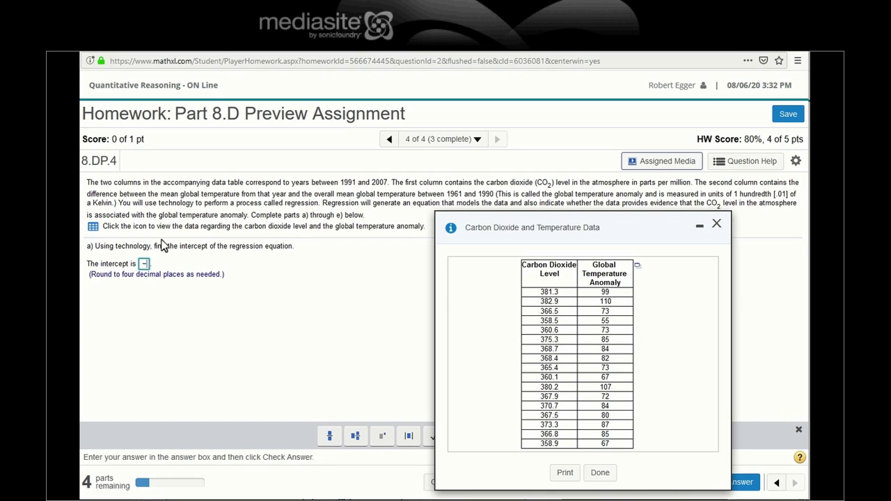
type("570.8676")
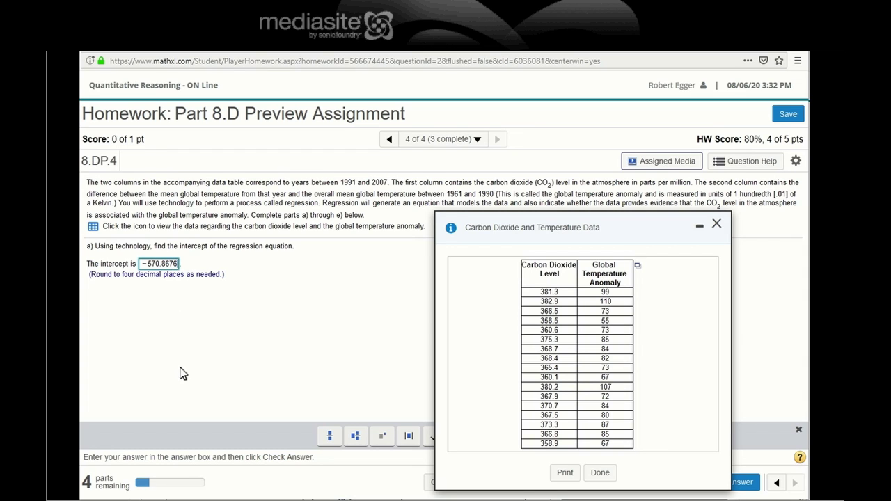
mouse_move(440, 500)
left_click(438, 463)
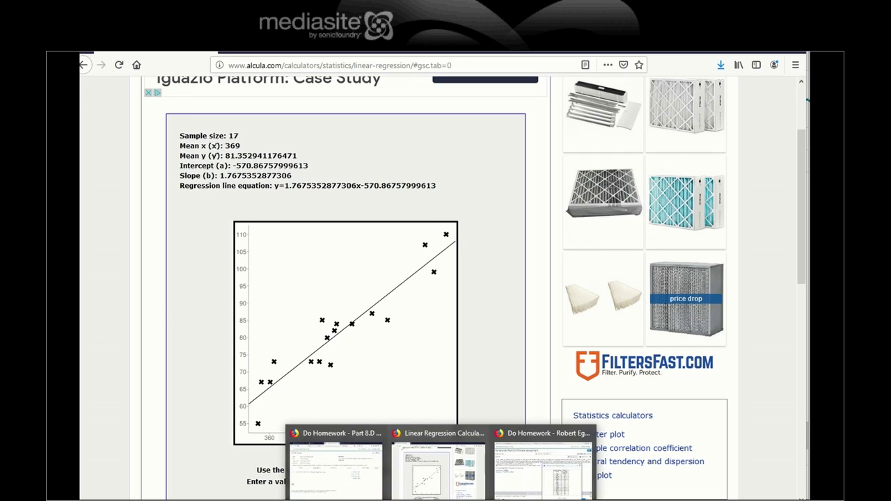
left_click(547, 463)
left_click(751, 482)
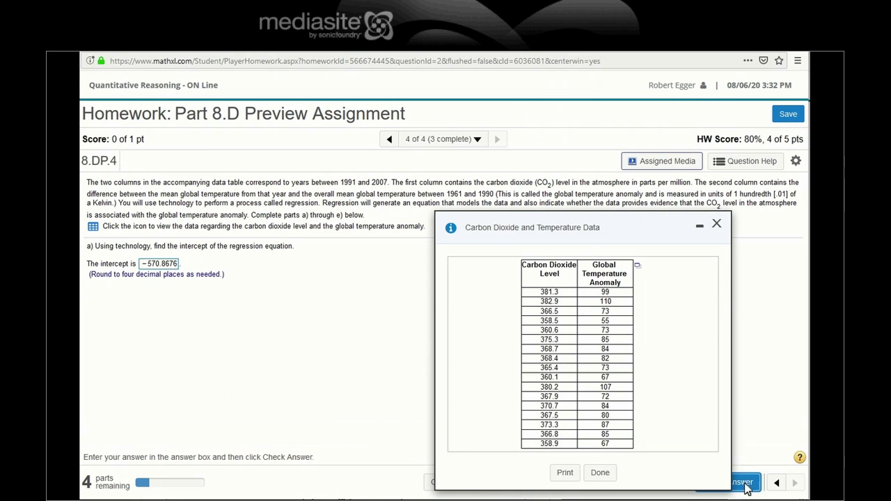
left_click(441, 341)
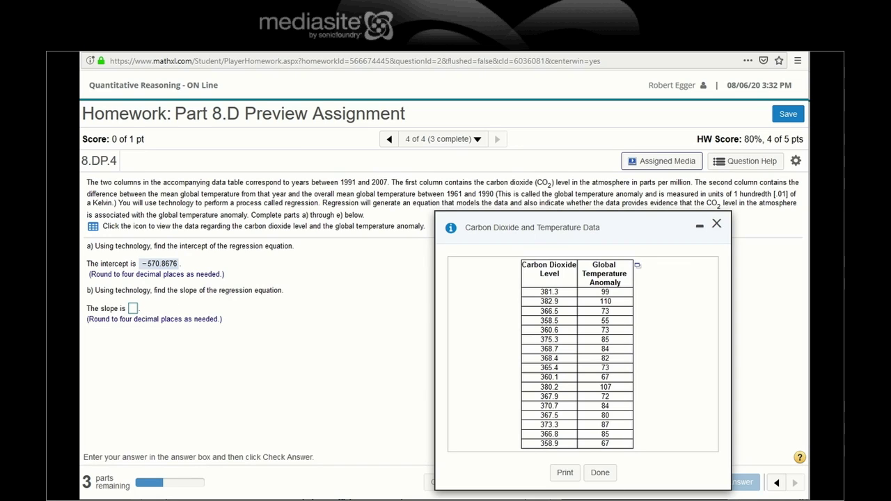
Read the slope from the Excel trendline equation and the Alcula regression calculator.
key("alt+Tab")
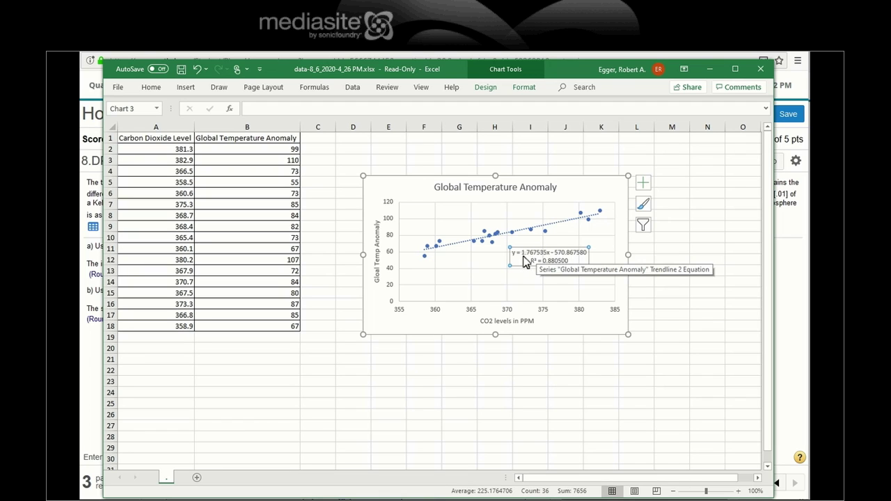
left_click(539, 260)
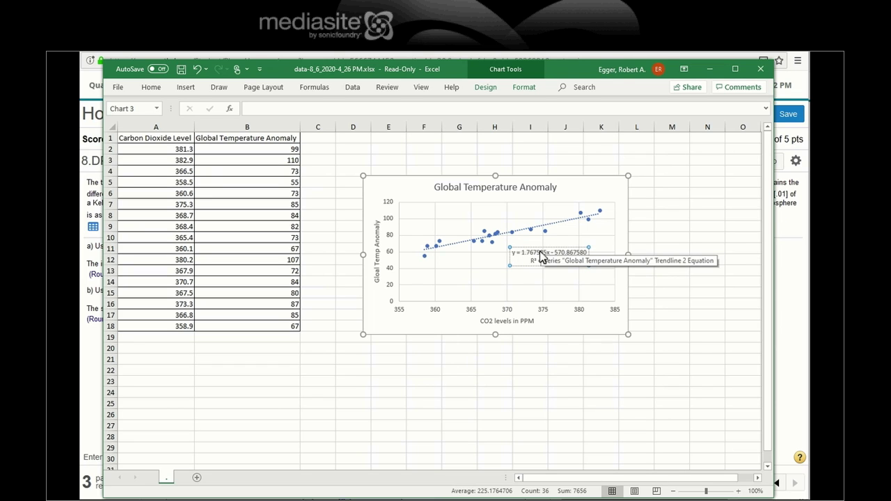
left_click(542, 256)
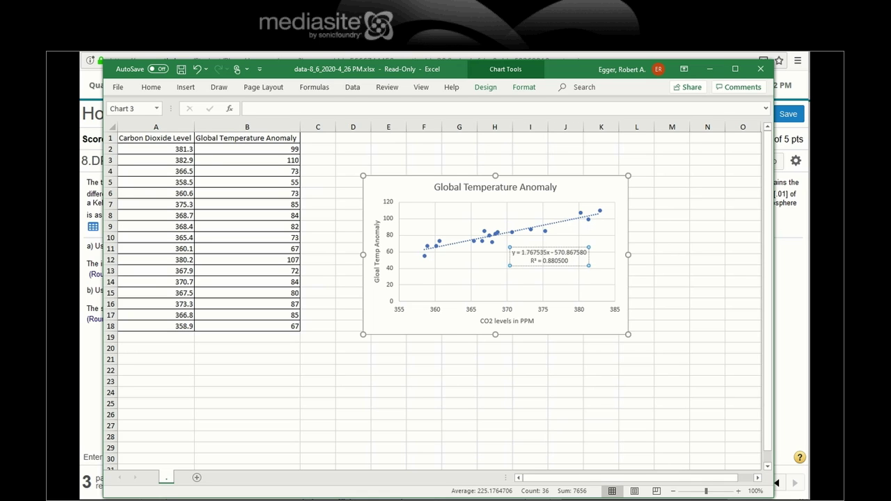
mouse_move(442, 495)
left_click(420, 482)
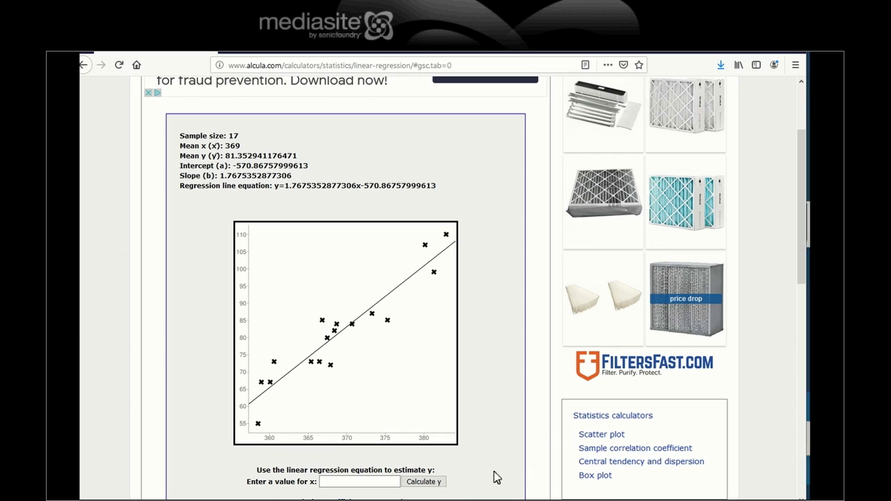
left_click(519, 481)
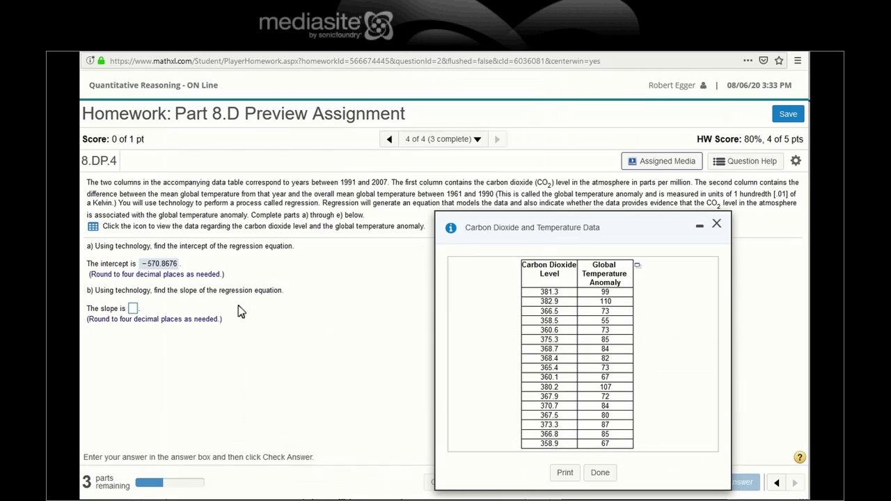
Enter 1.7675 as the part b) slope and have it marked correct.
left_click(134, 309)
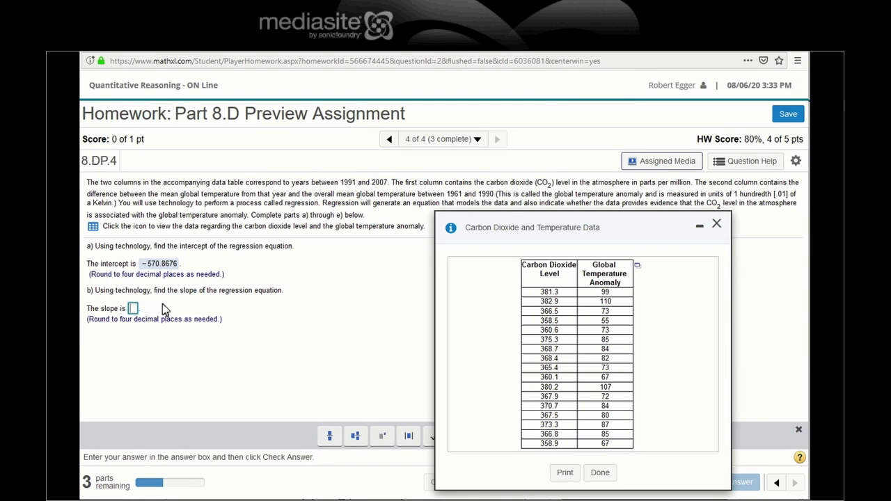
type("1.7")
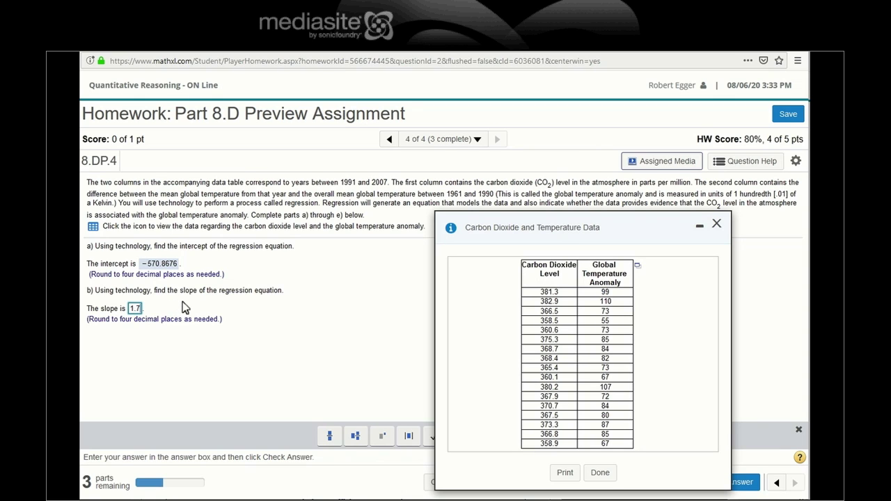
type("675")
left_click(738, 481)
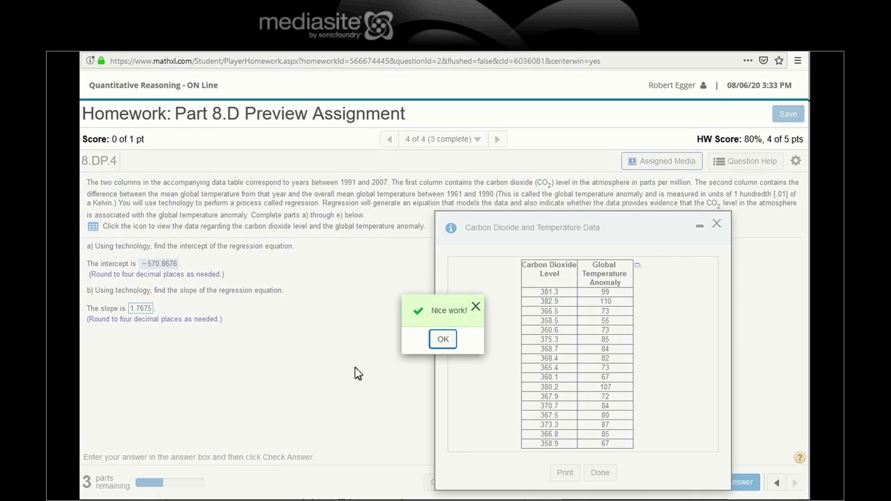
left_click(446, 340)
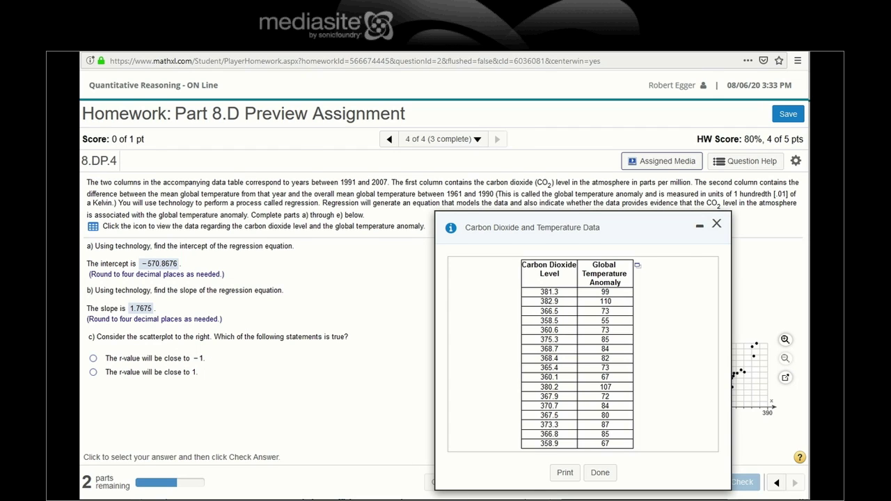
After checking the Excel chart, answer part c) with 'The r-value will be close to 1'.
key("alt+Tab")
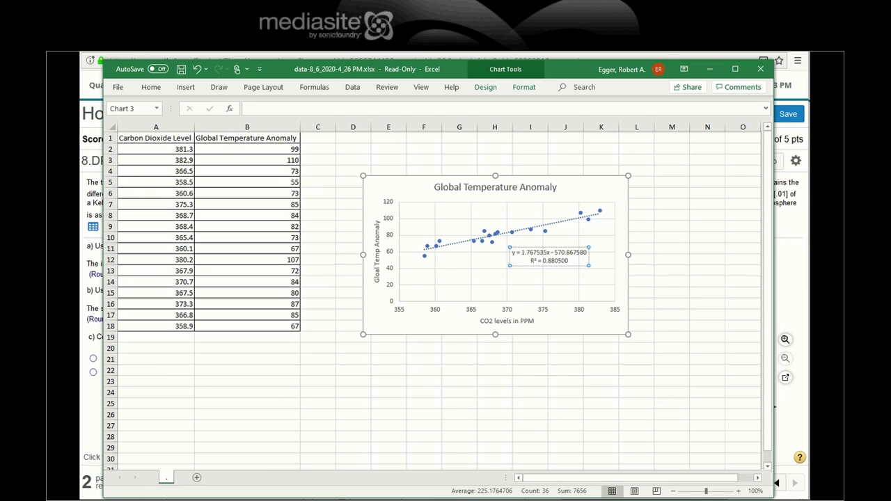
left_click(543, 484)
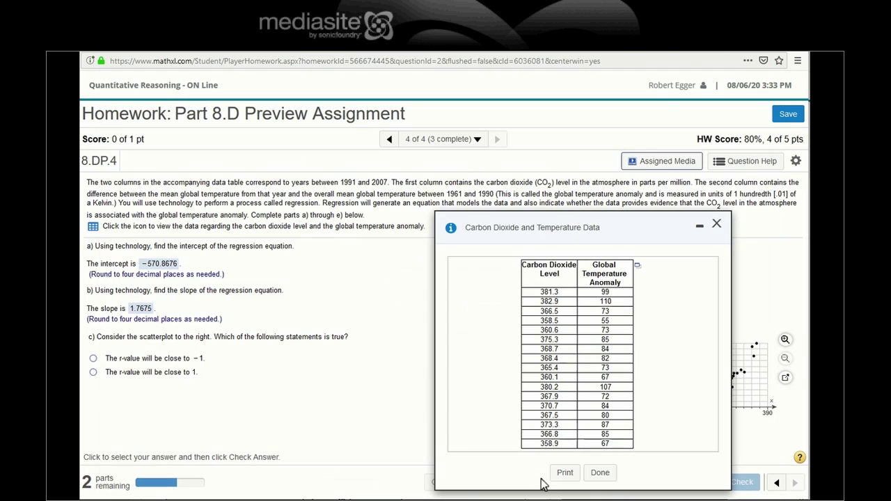
left_click(93, 373)
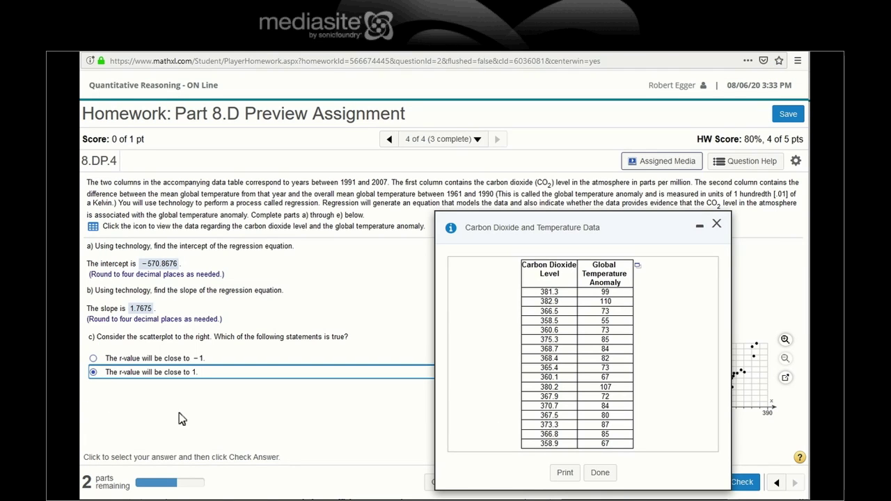
left_click(742, 483)
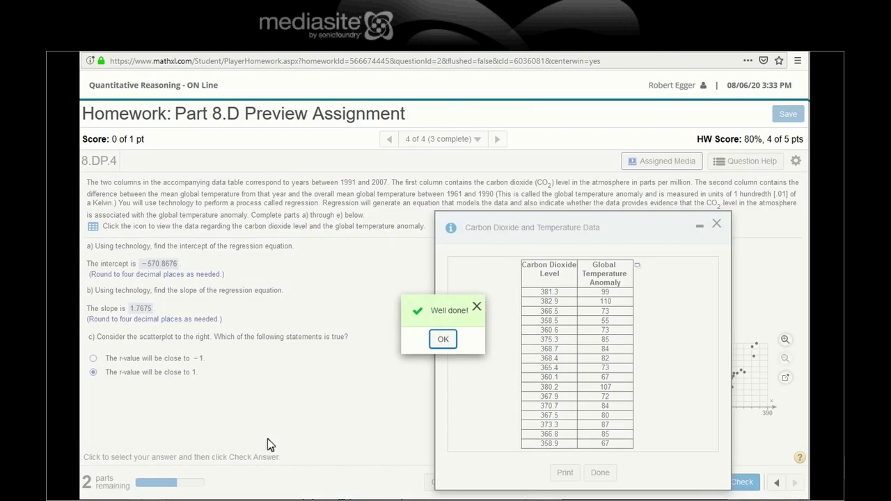
left_click(428, 344)
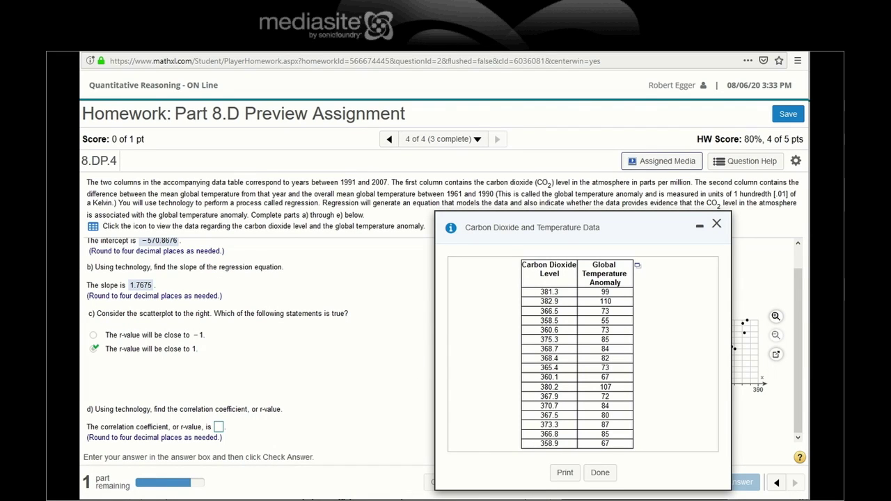
mouse_move(441, 499)
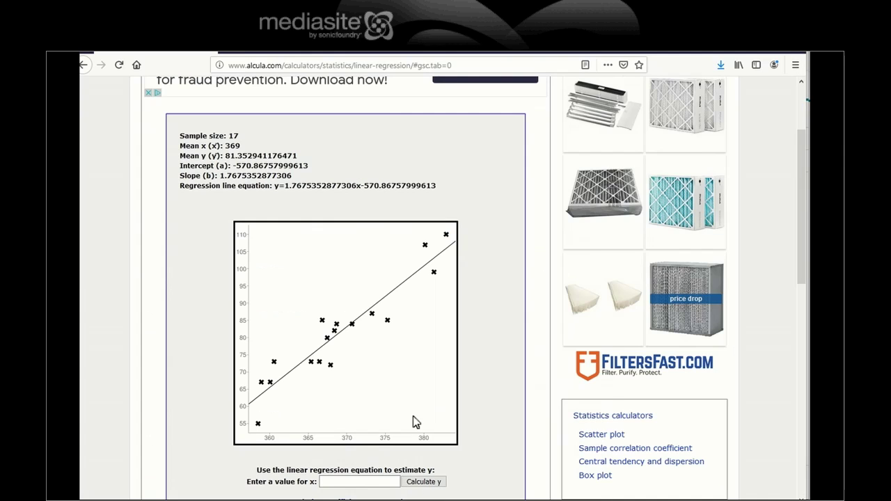
left_click(437, 462)
Get the correlation coefficient r = 0.93834966118222 from Alcula's calculator.
scroll(328, 297, "down", 3)
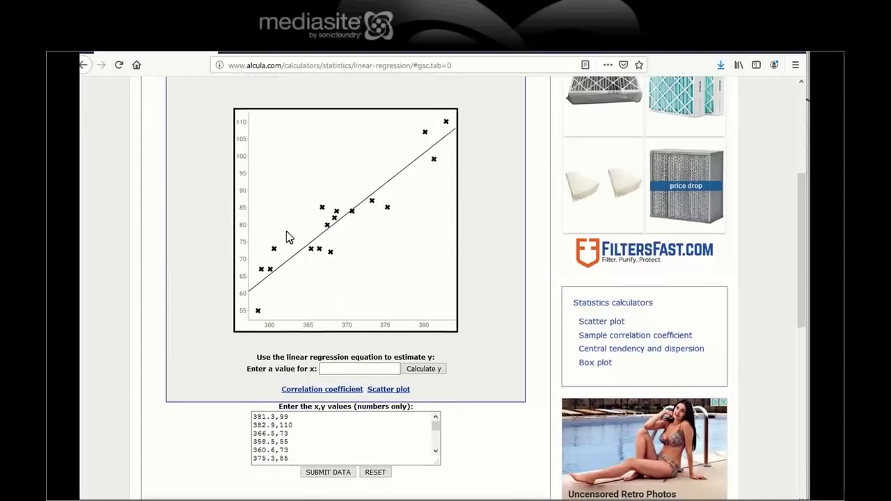
left_click(344, 392)
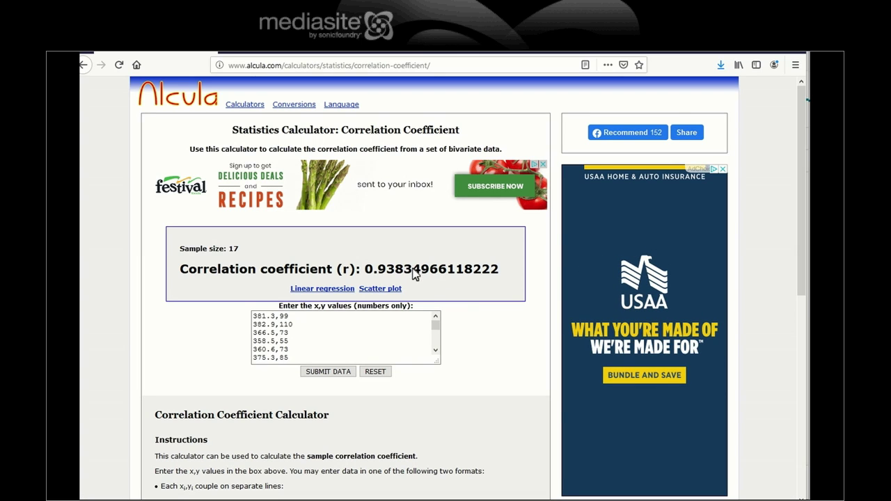
mouse_move(443, 494)
left_click(547, 485)
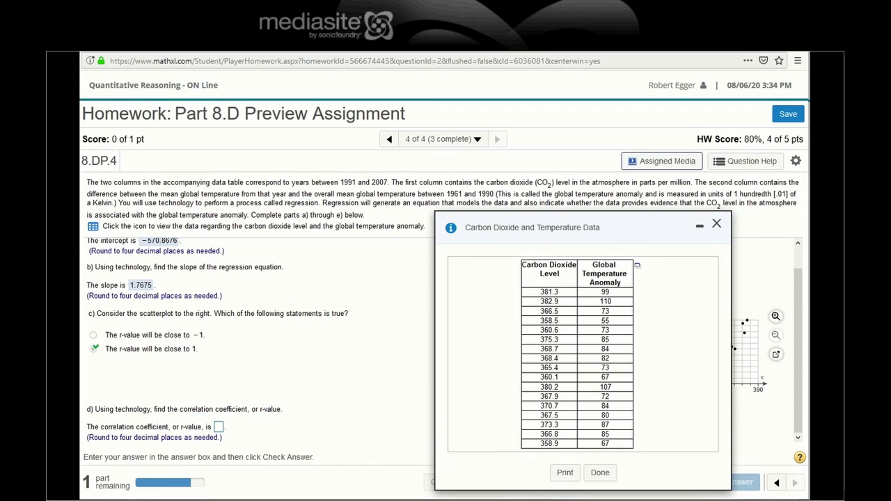
Put an 'R=' label in I21 and =SQRT(0.8805) in J21, giving 0.93835.
key("alt+Tab")
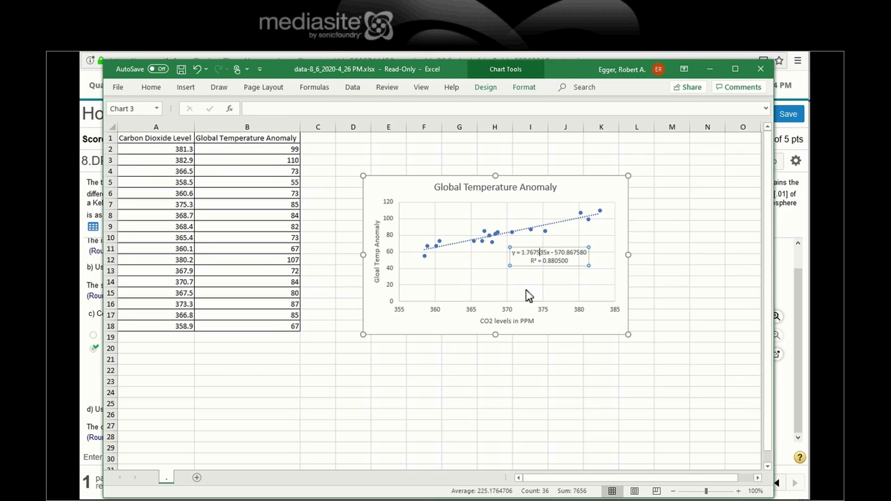
left_click(532, 362)
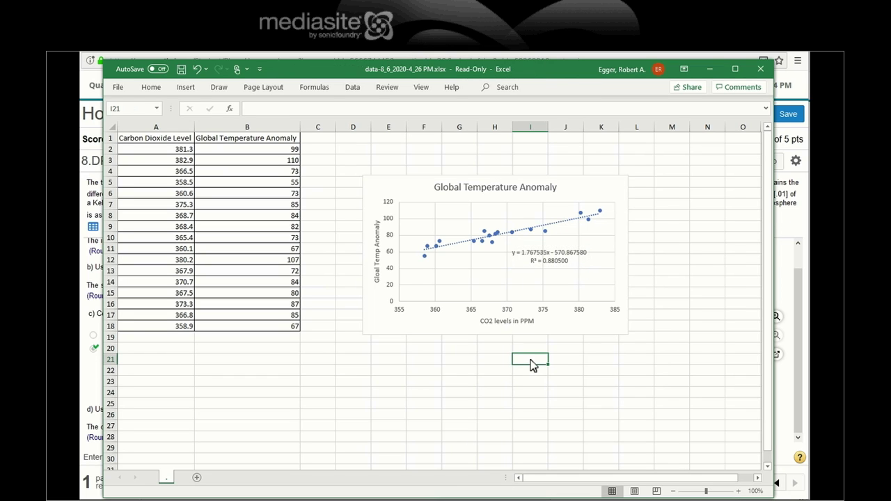
type("R")
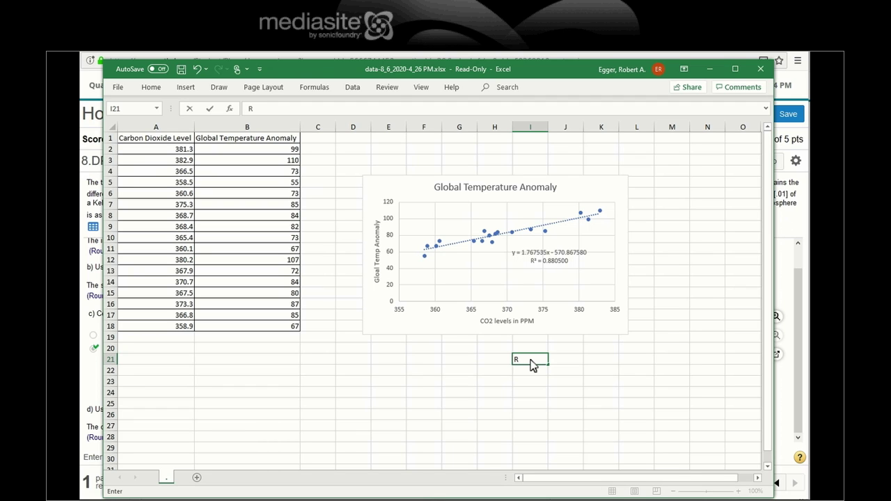
type("=")
key("Tab")
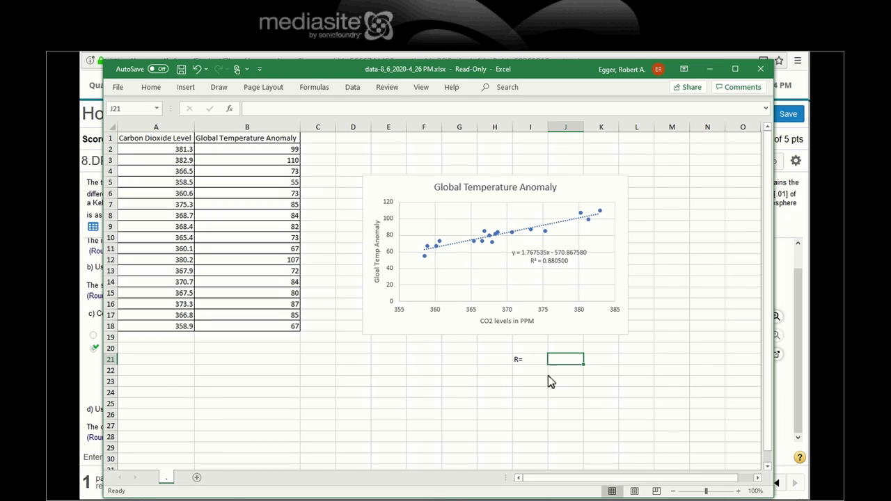
left_click(249, 110)
type("=")
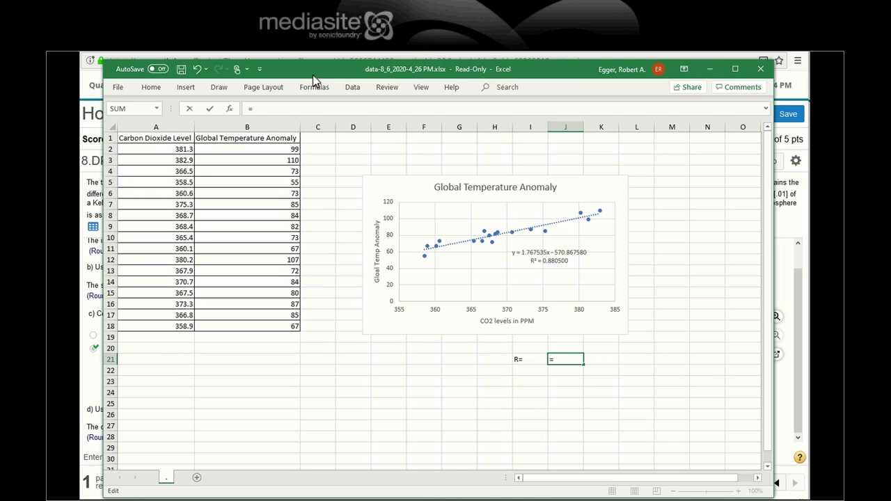
type("sqrt")
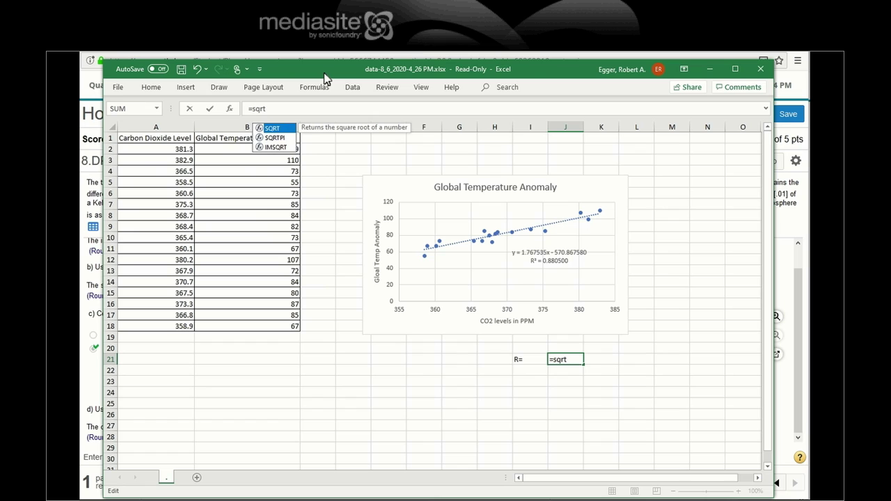
type("(0.")
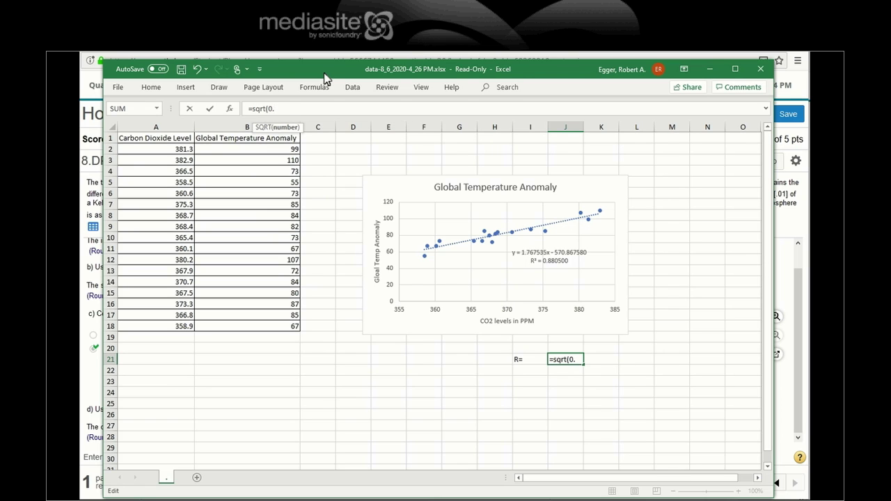
type("880500")
left_click(569, 371)
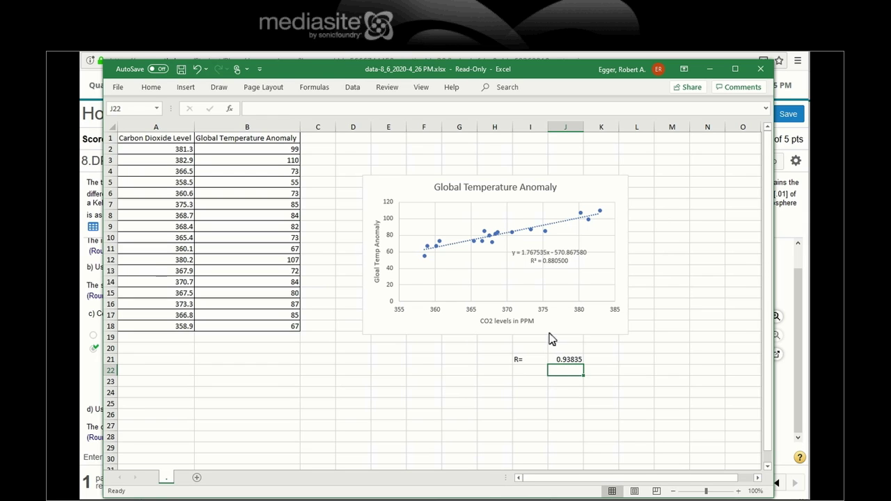
Change J21's formula to =SQRT(0.880500), which still shows 0.93835.
left_click(567, 361)
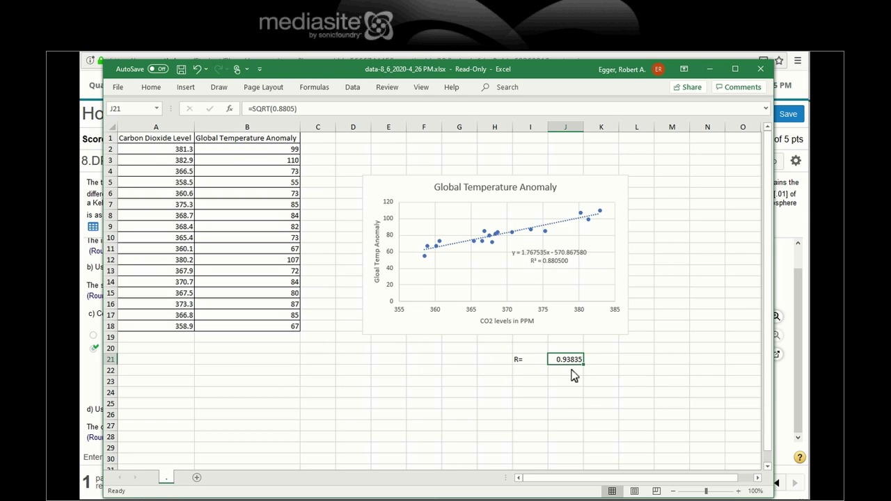
left_click(293, 110)
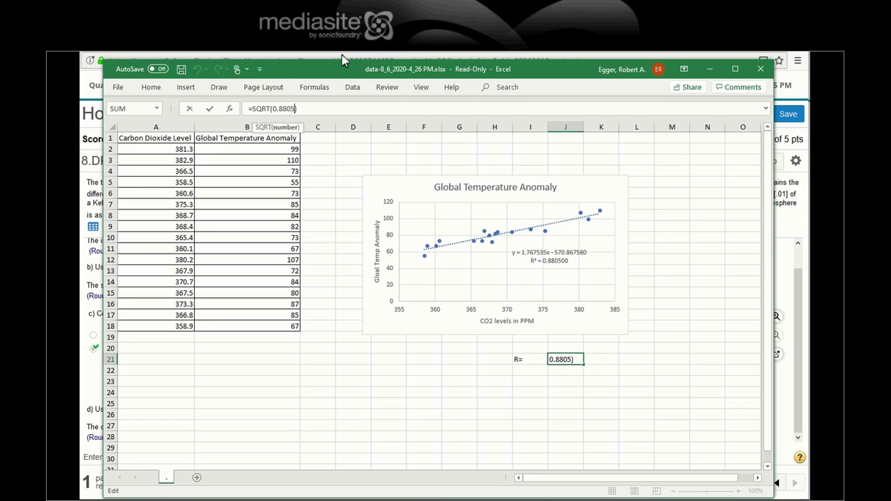
type("00")
key("Return")
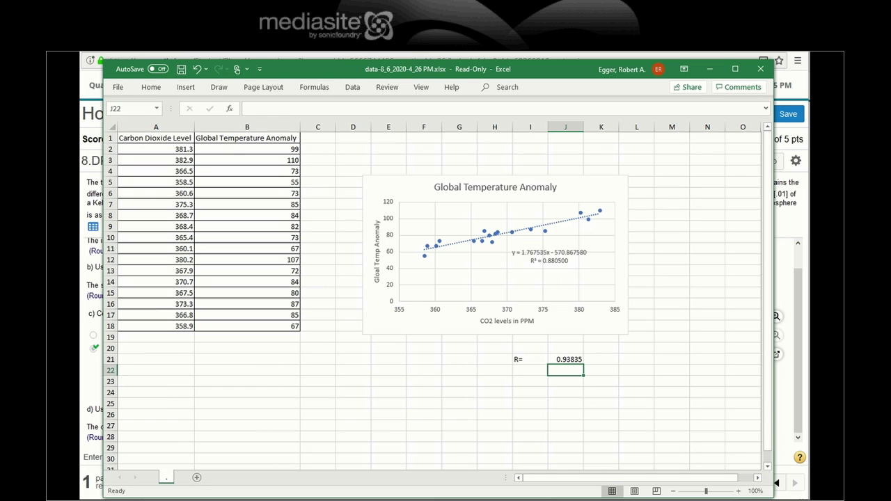
Enter 0.9384 as the part d) correlation coefficient and check it.
left_click(505, 480)
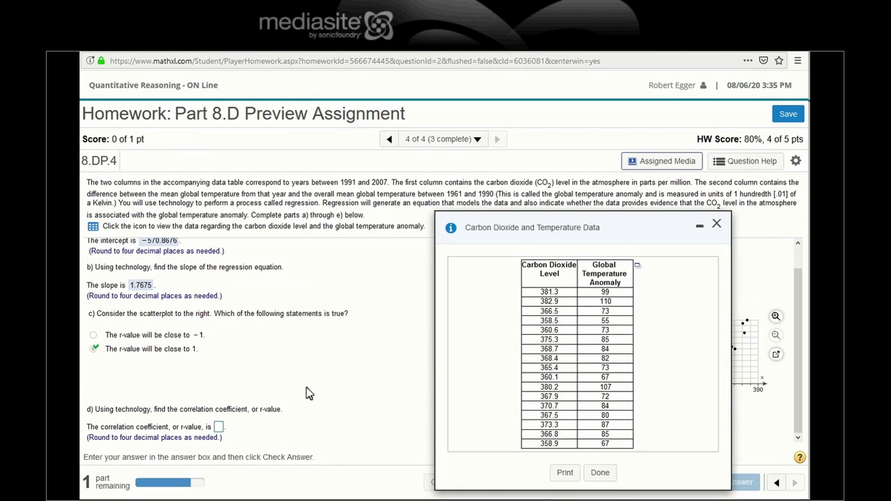
left_click(217, 427)
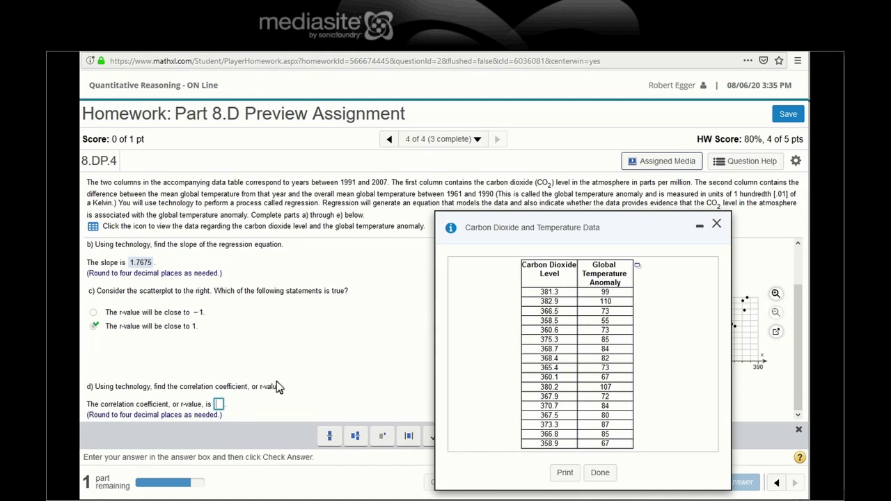
type("0.93")
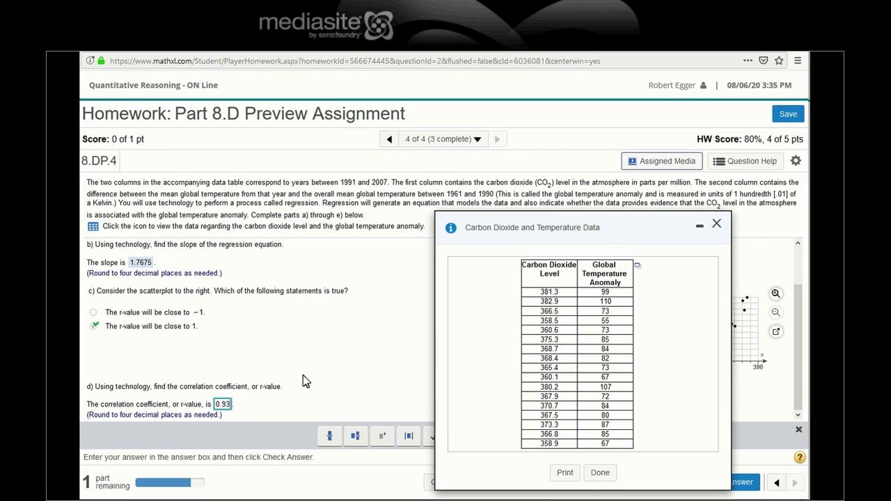
type("82")
key("BackSpace")
type("35")
key("BackSpace")
key("BackSpace")
left_click(729, 492)
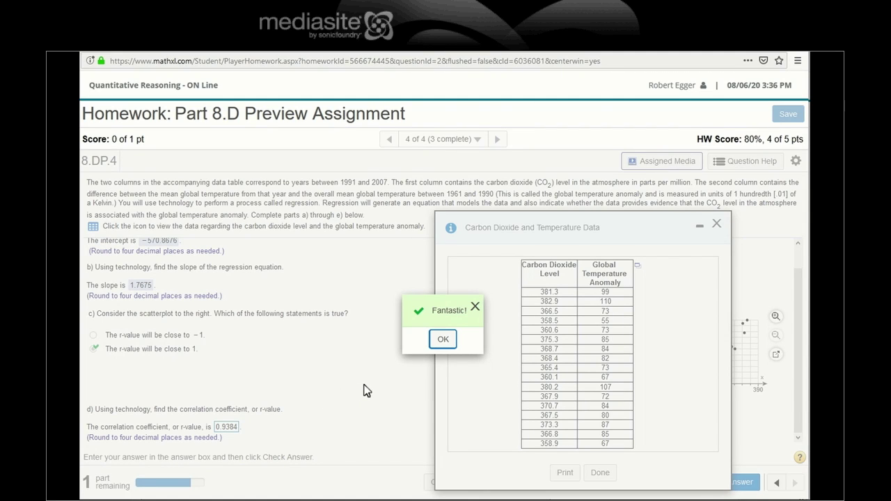
Rate the correlation as Strong for part e), completing 8.DP.4 at 100%.
left_click(442, 339)
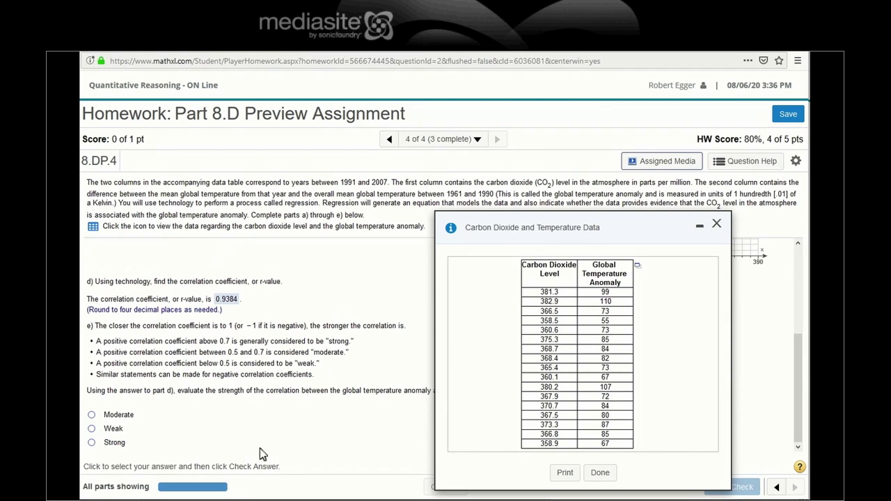
left_click_drag(625, 237, 707, 177)
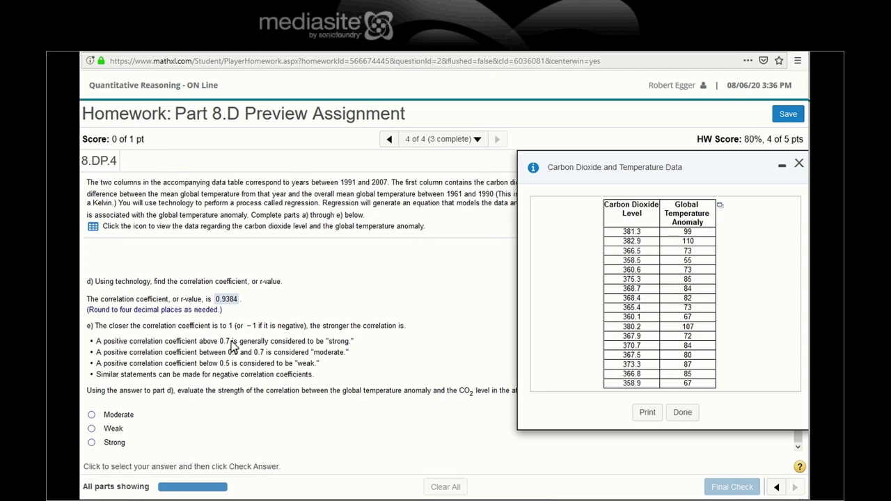
left_click(96, 444)
left_click(732, 486)
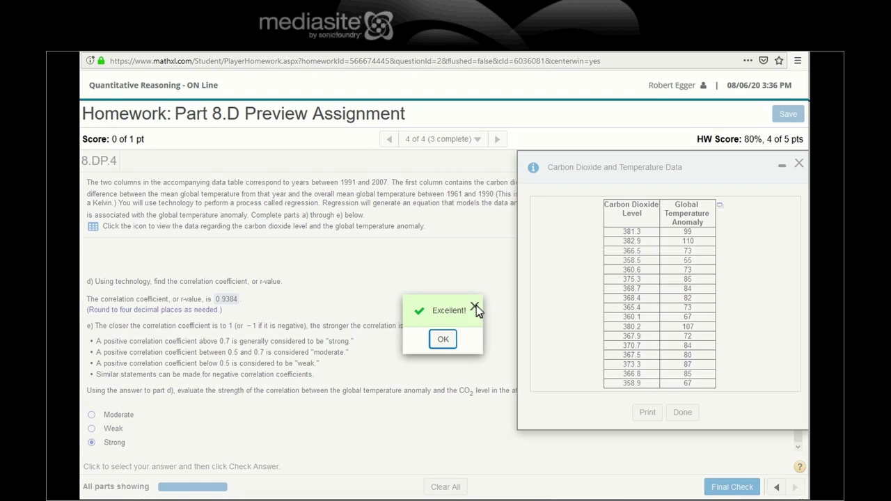
left_click(443, 340)
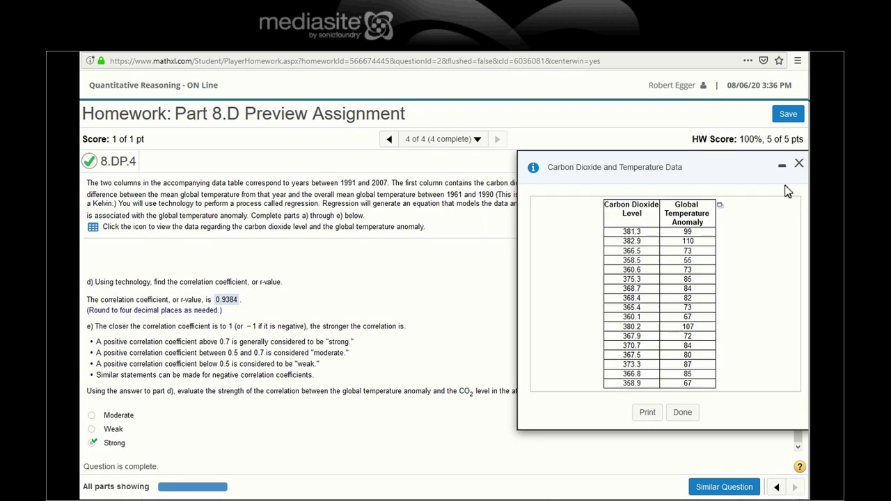
left_click(798, 163)
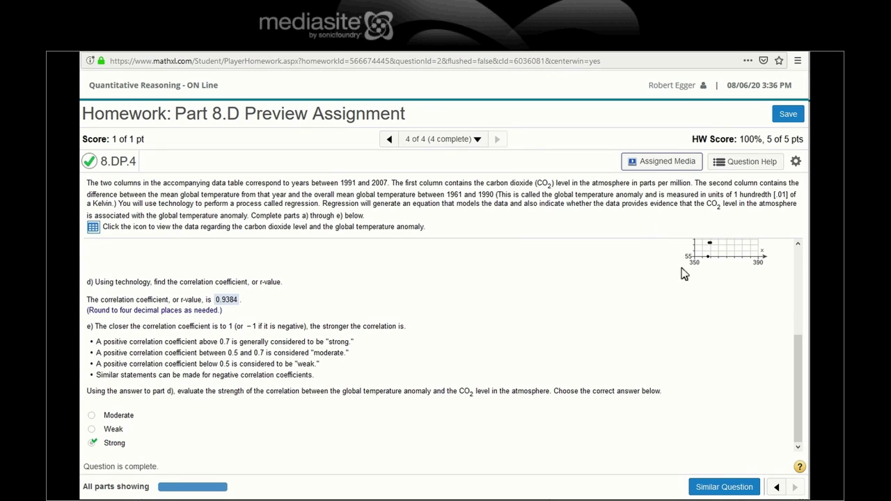
Save the completed homework, glance at Alcula, and bring the CO2 Excel workbook back.
left_click(787, 113)
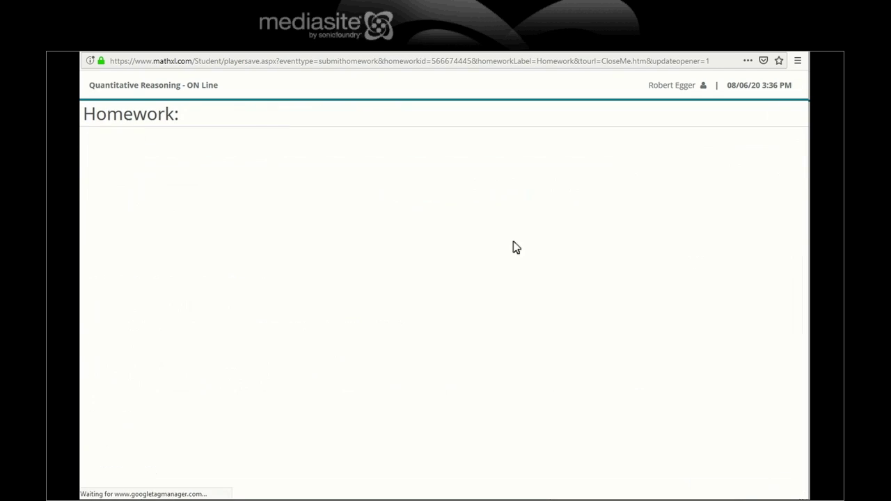
key("alt+Tab")
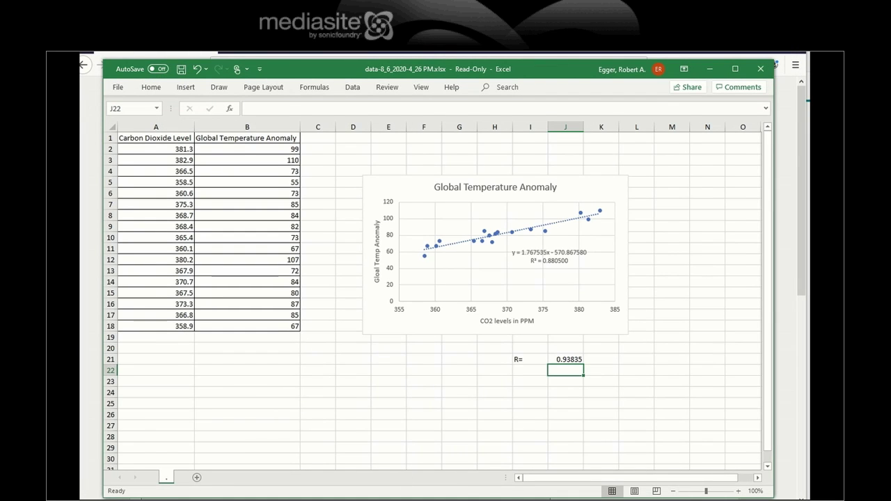
left_click(439, 500)
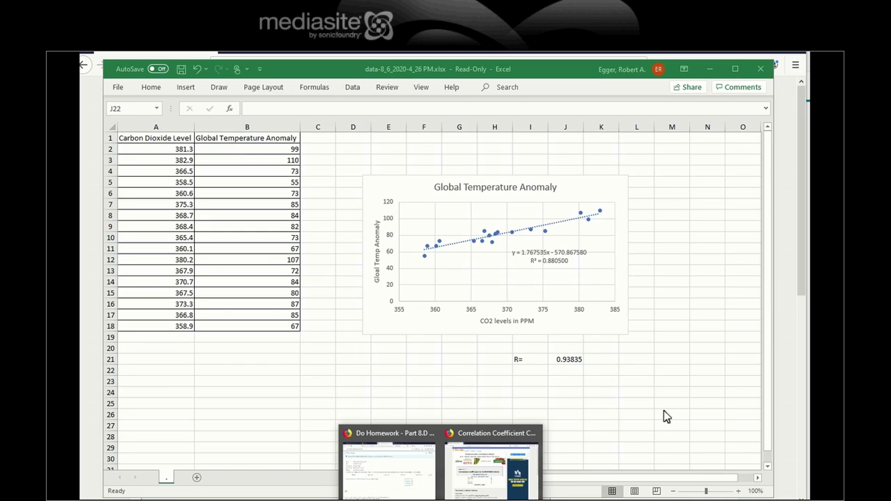
key("Escape")
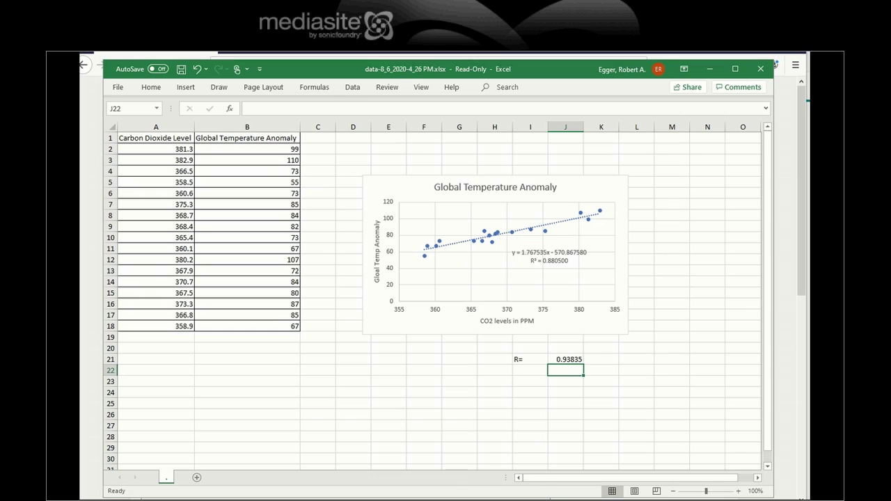
mouse_move(440, 500)
left_click(476, 480)
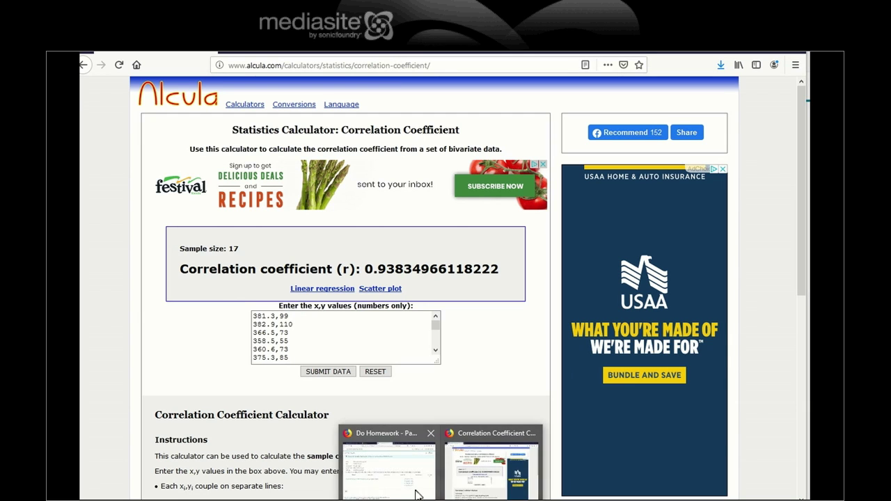
left_click(390, 465)
left_click(506, 465)
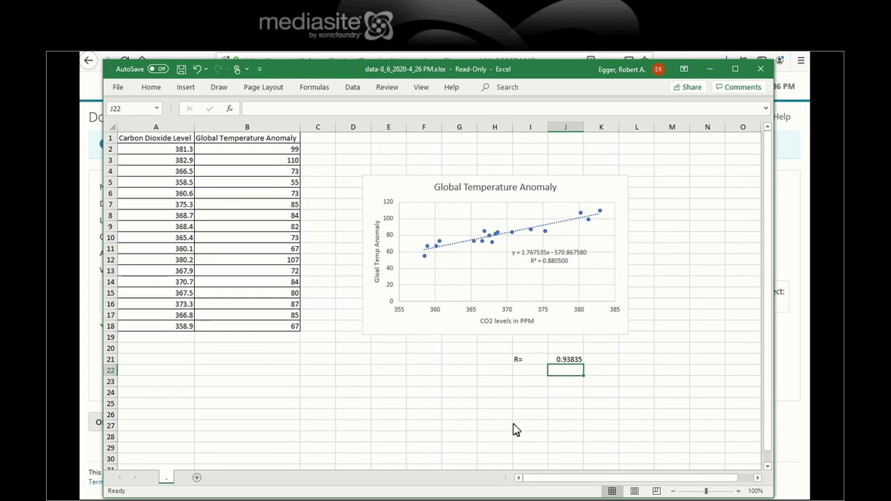
Replace the old chart with a new scatter chart of the CO2 and temperature data.
left_click(427, 193)
key("Delete")
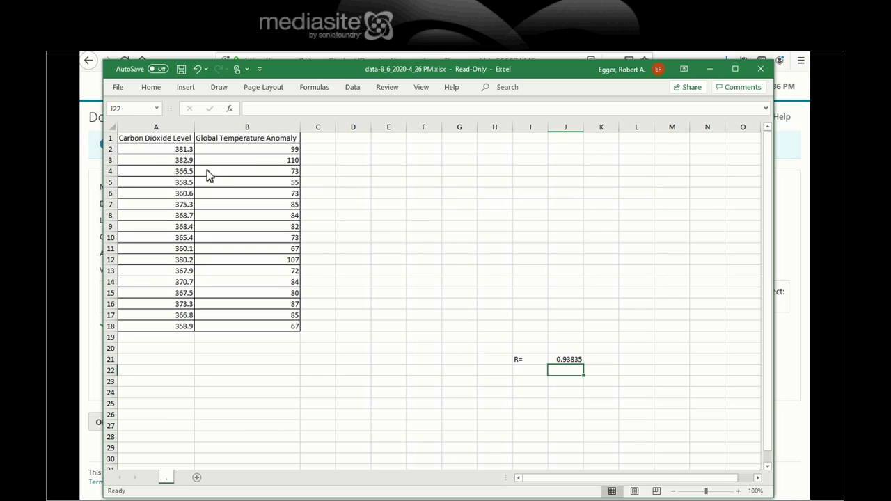
left_click_drag(147, 140, 246, 332)
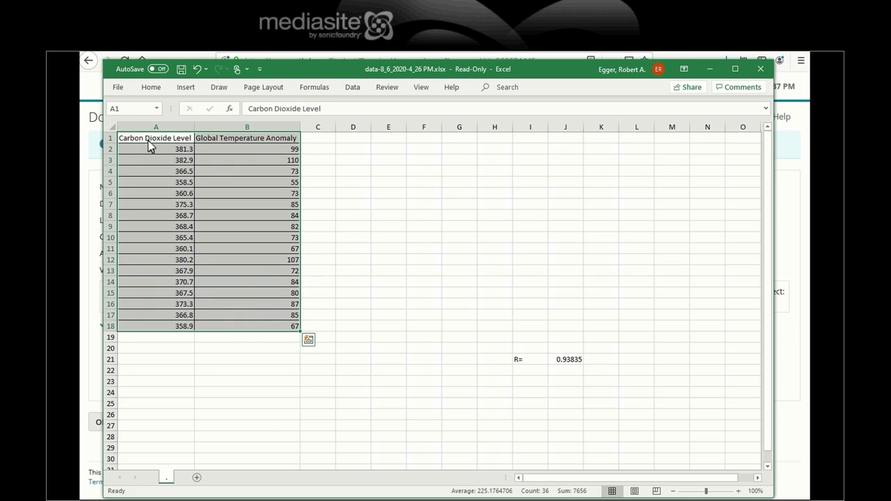
left_click(186, 87)
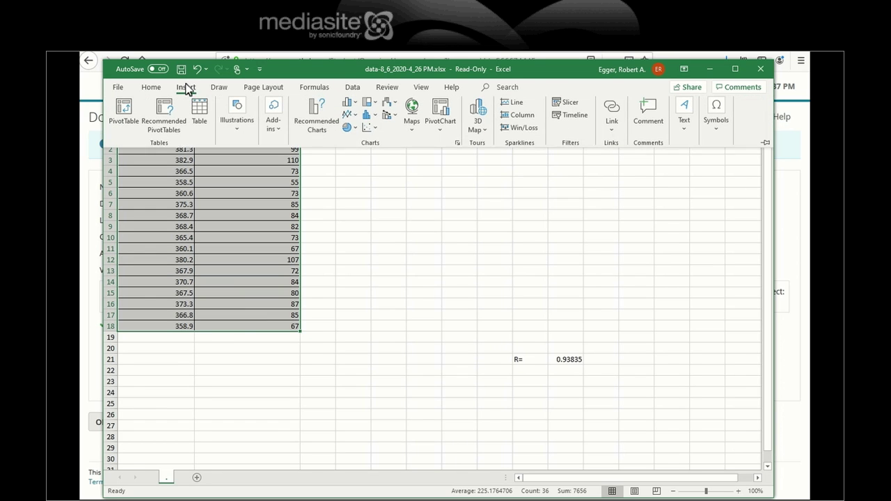
left_click(369, 130)
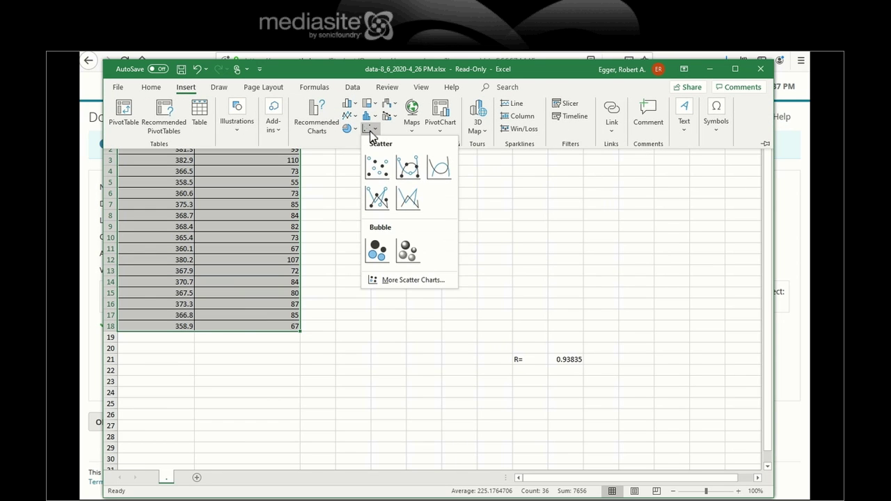
left_click(377, 172)
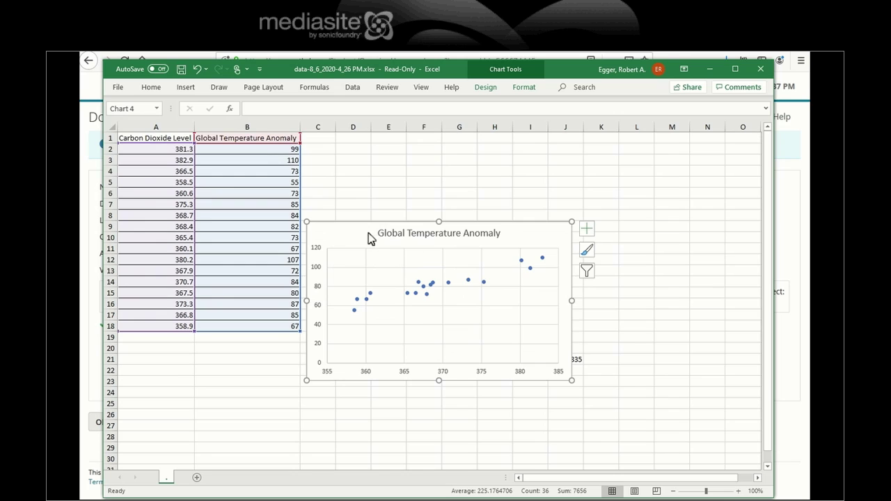
left_click_drag(368, 234, 419, 197)
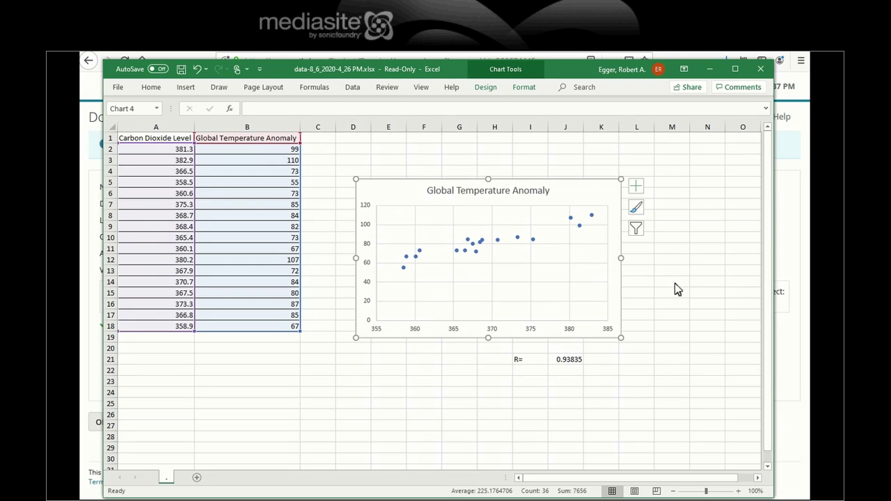
Add axis titles and a linear trendline to the scatter chart.
left_click(635, 188)
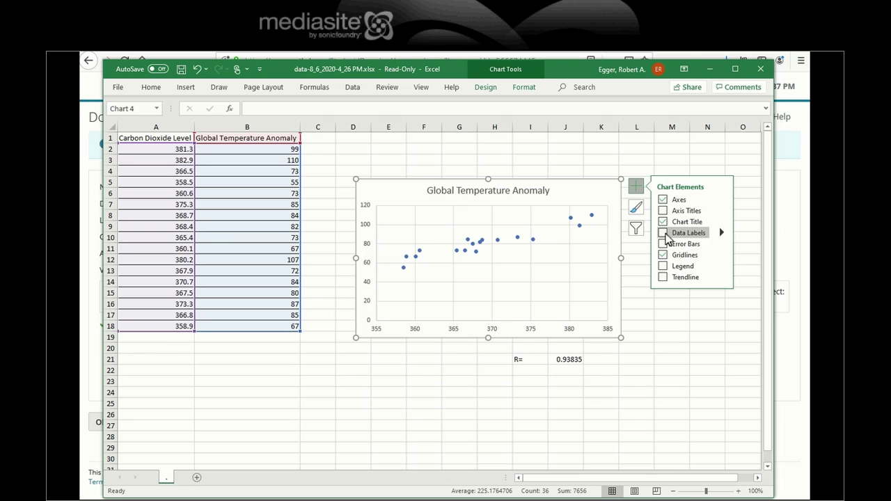
left_click(663, 234)
left_click(663, 233)
left_click(663, 210)
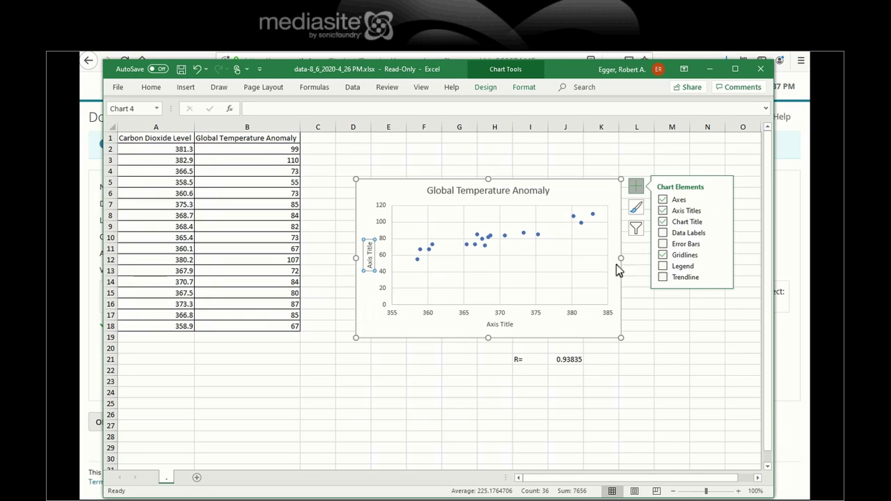
left_click(663, 277)
left_click(663, 279)
left_click(721, 277)
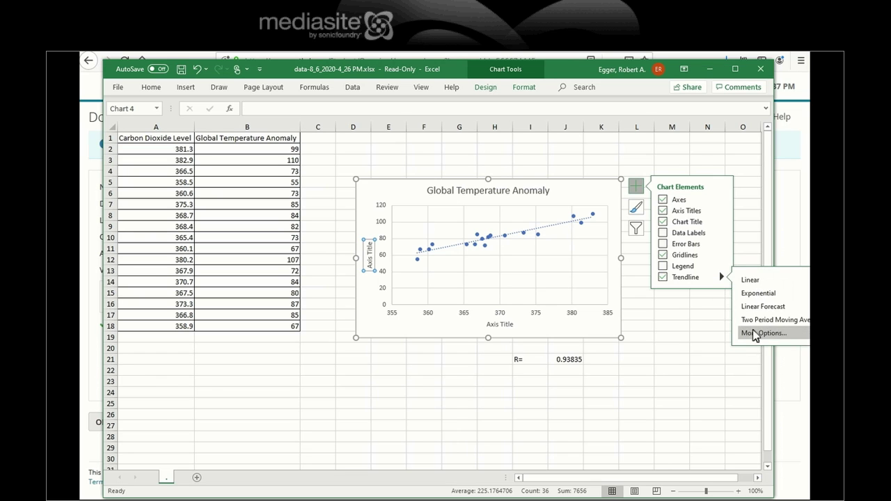